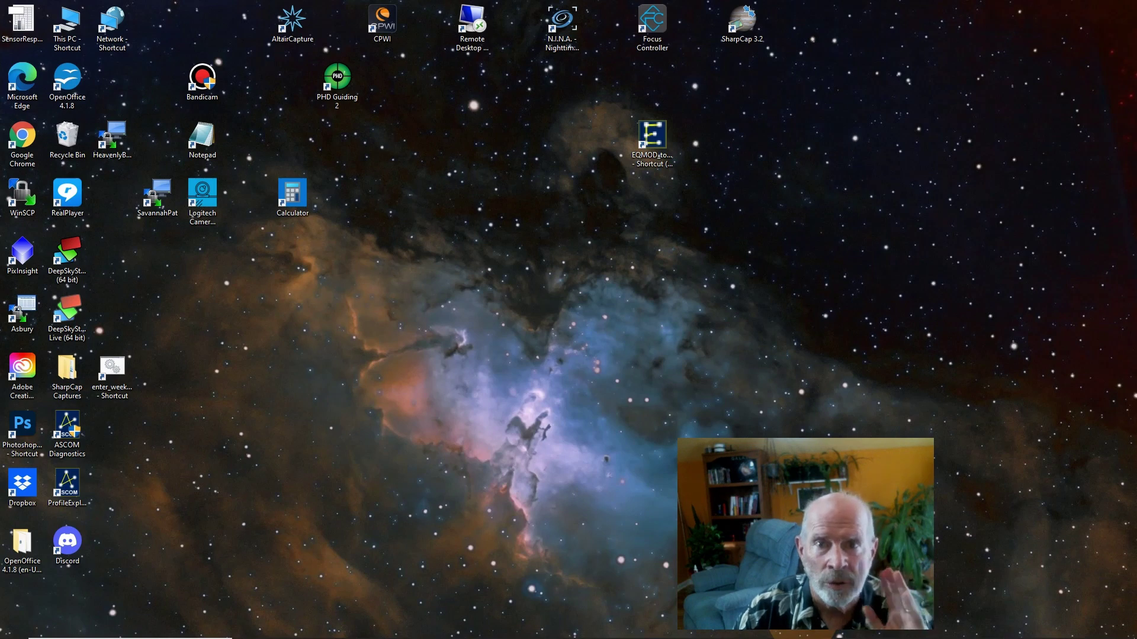
Step: Switch to Chrome and download the 64-bit setup of N.I.N.A. Version 1.11 NIGHTLY #137 into the Downloads folder
mouse_move(477, 634)
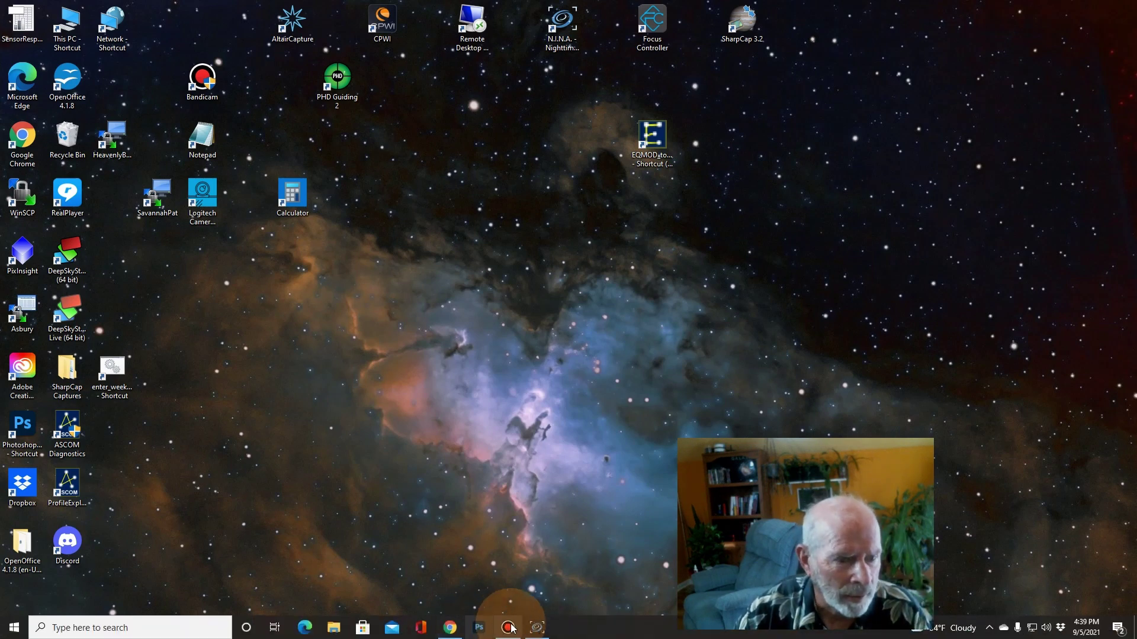
click(450, 629)
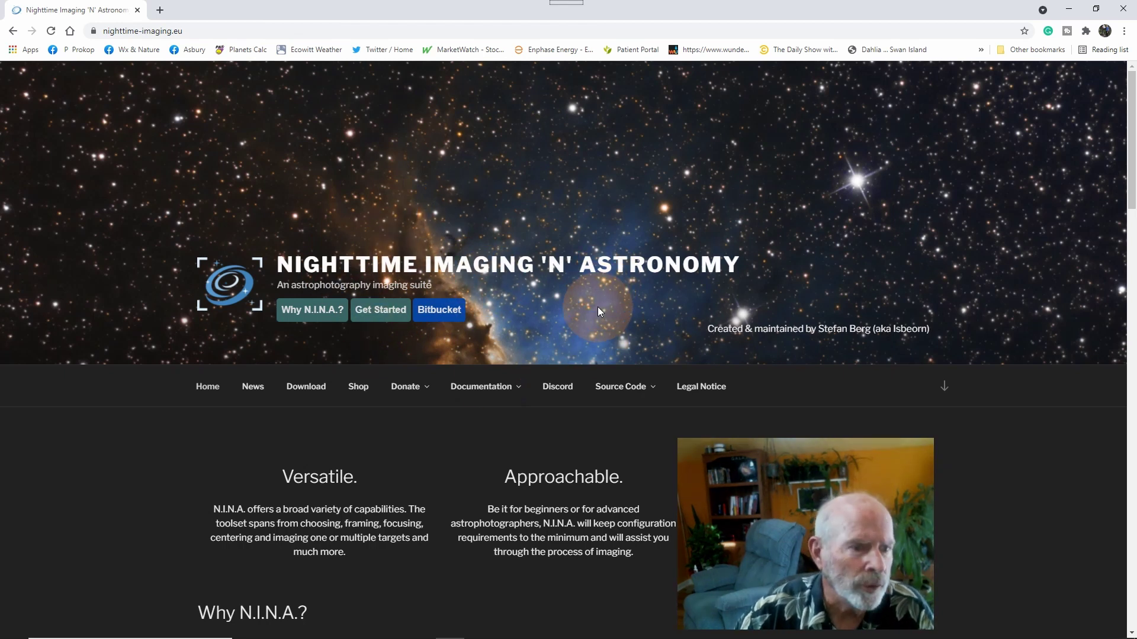
mouse_move(425, 398)
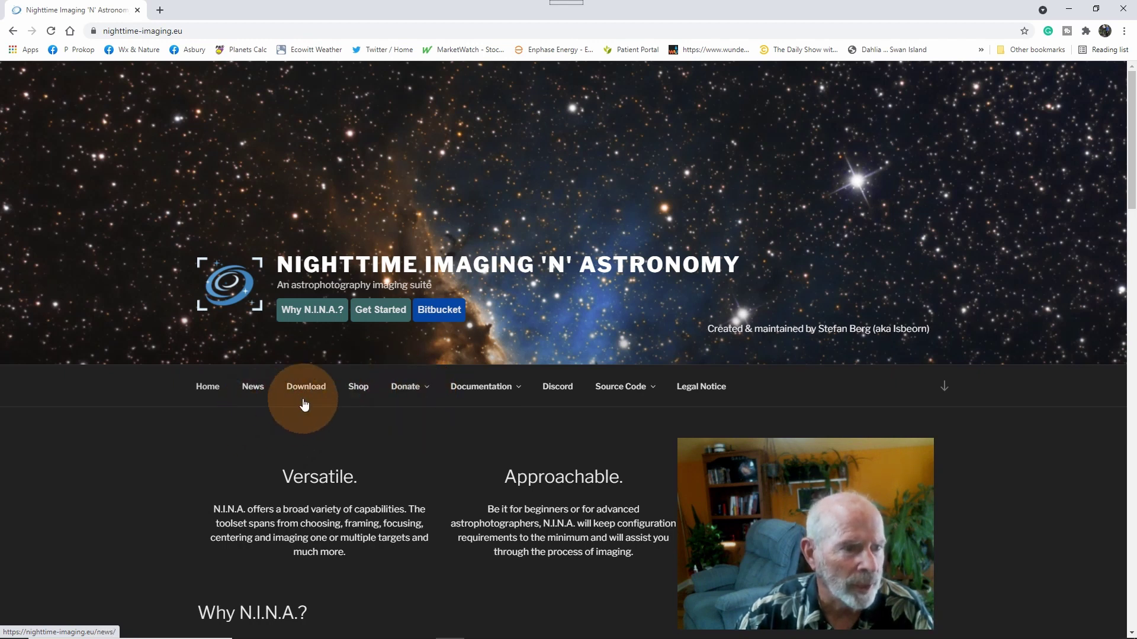
click(316, 389)
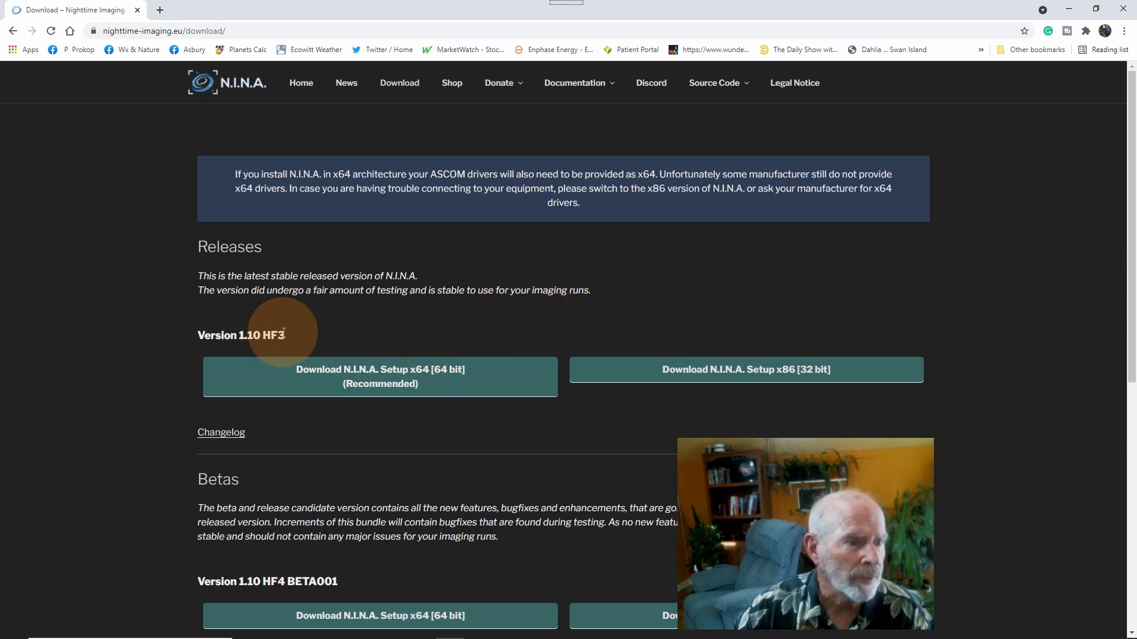
drag(1132, 163, 1134, 456)
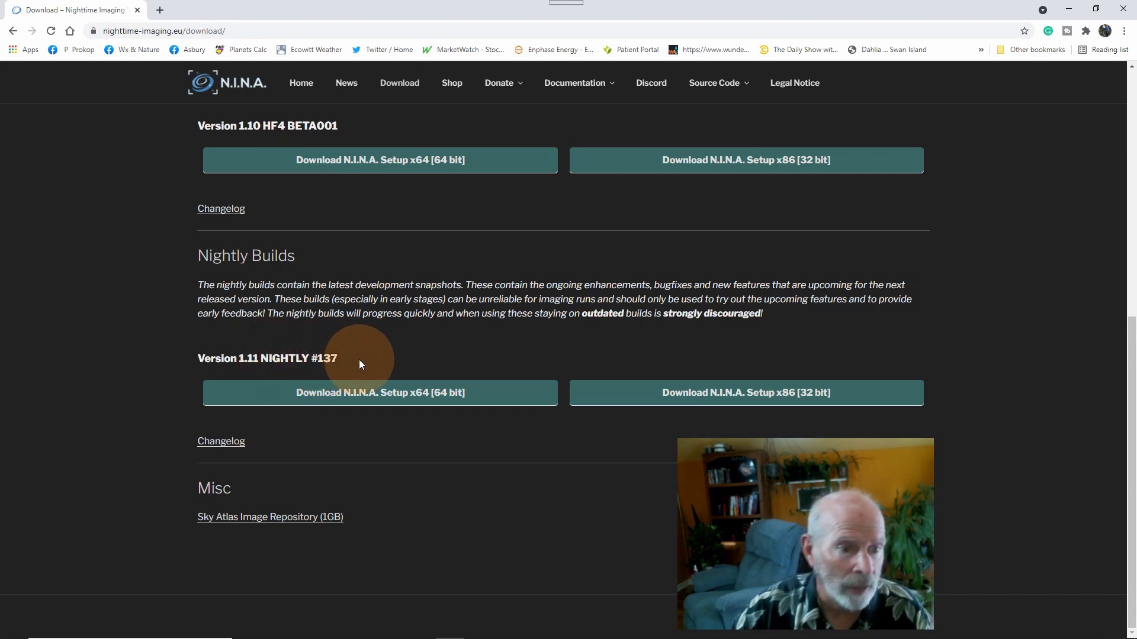
click(361, 403)
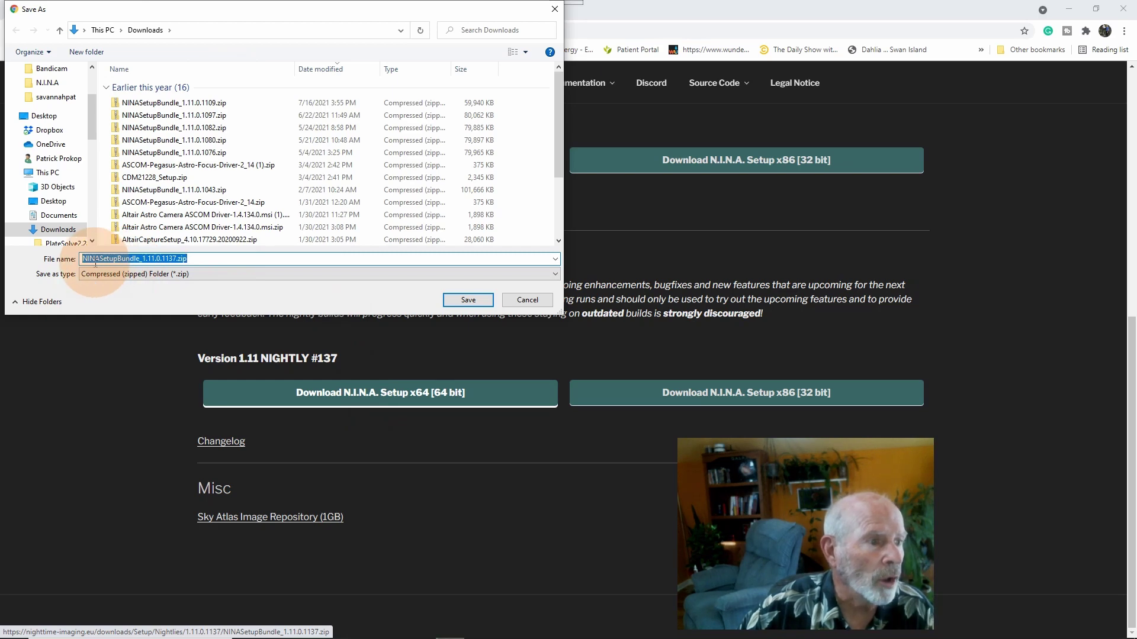
click(475, 303)
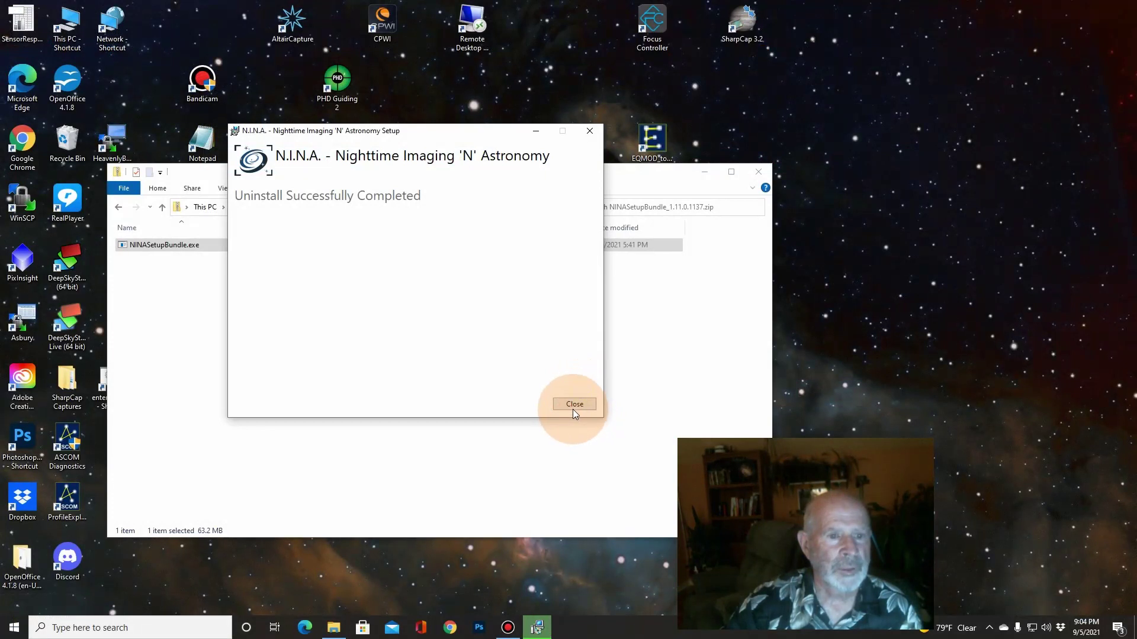
Step: Close the completed uninstaller and allow the new NINASetupBundle.exe to run despite the Windows SmartScreen block
click(573, 404)
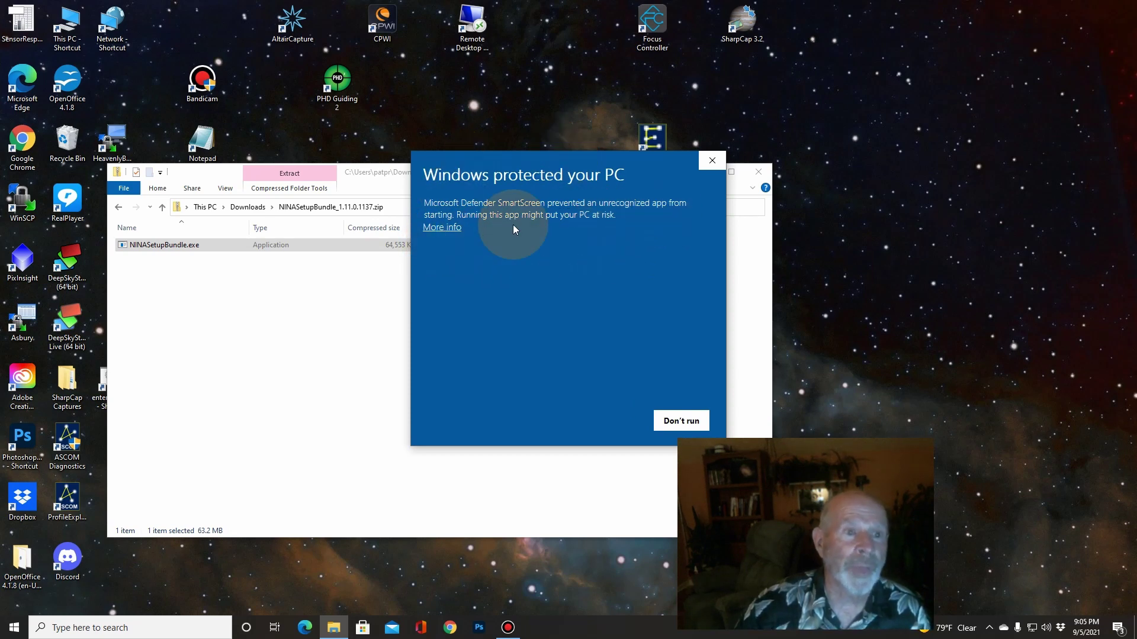
click(436, 228)
click(604, 423)
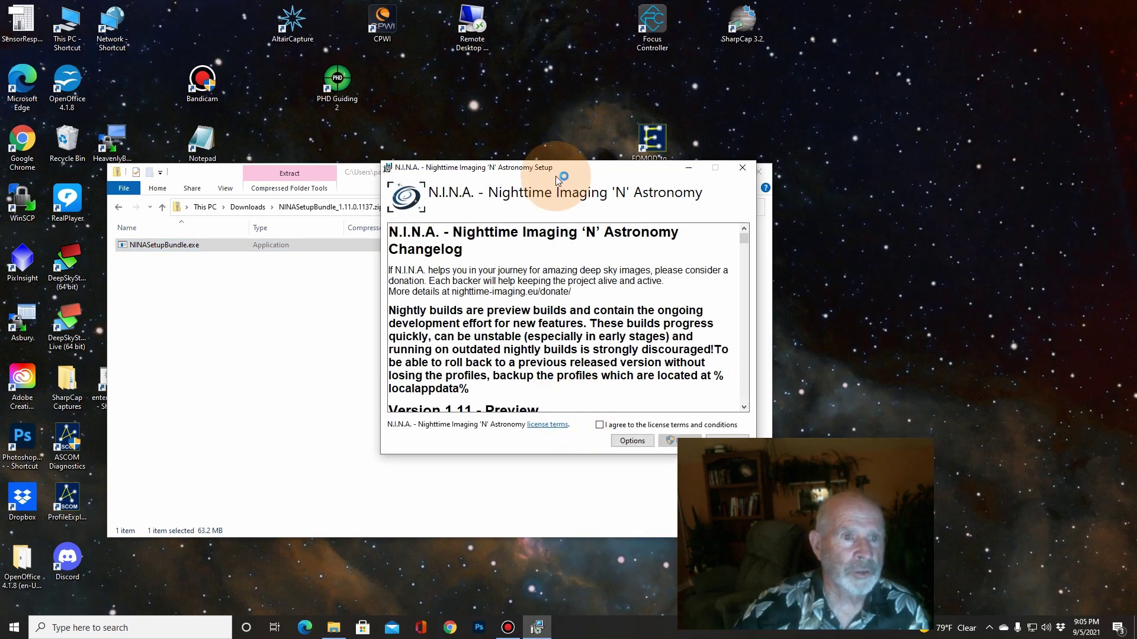
Step: Agree to the license terms, keep the default Program Files install location and install N.I.N.A
drag(556, 167, 458, 98)
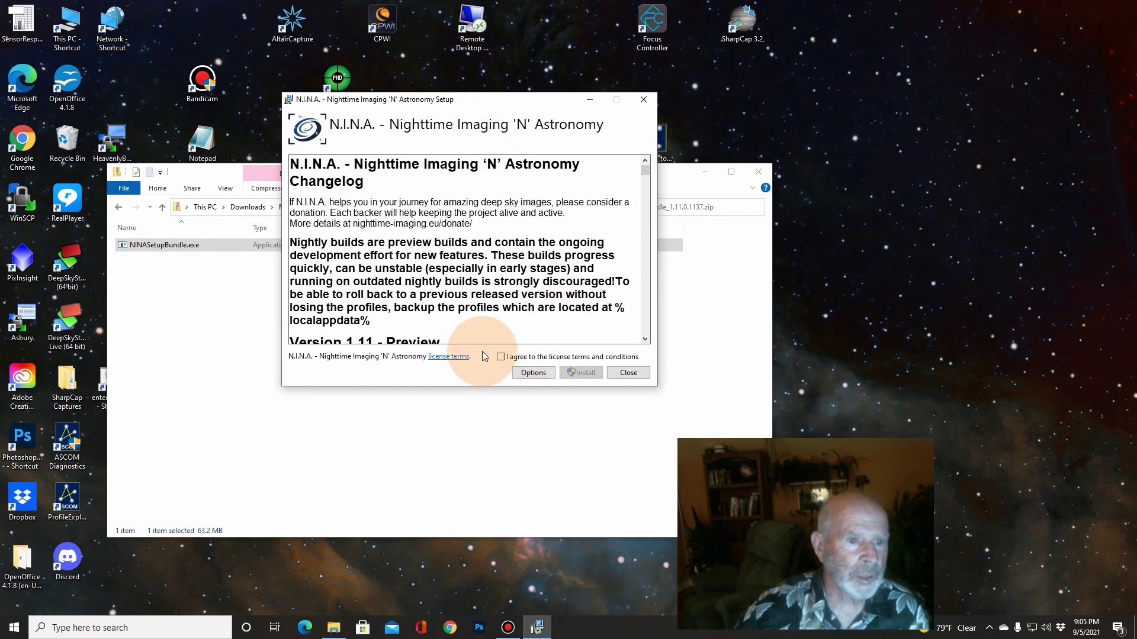
click(502, 358)
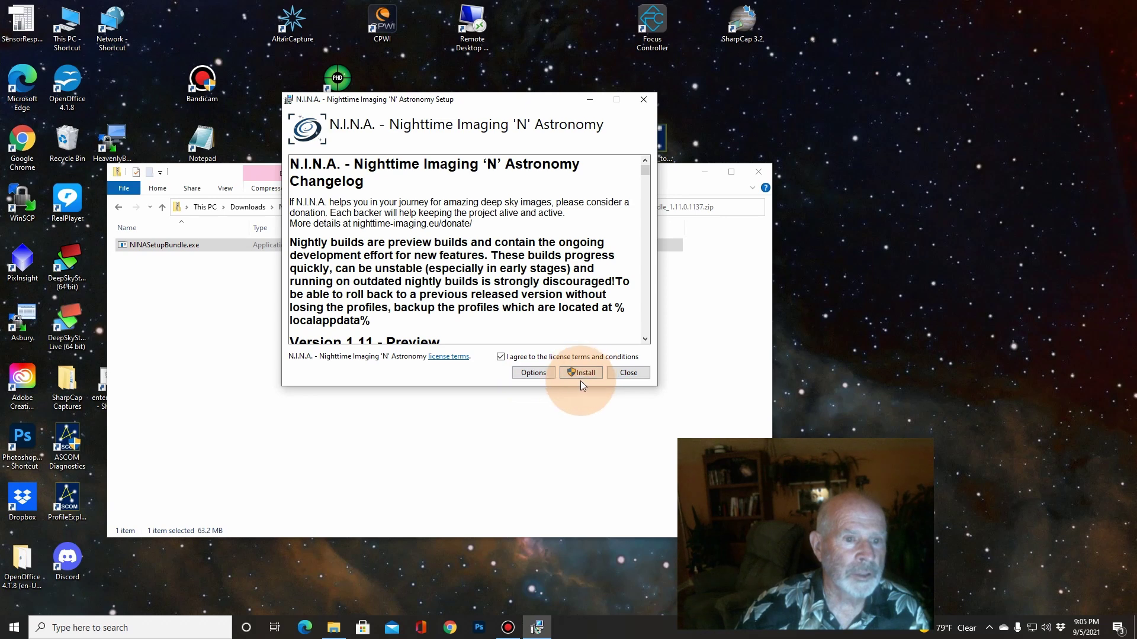
click(534, 374)
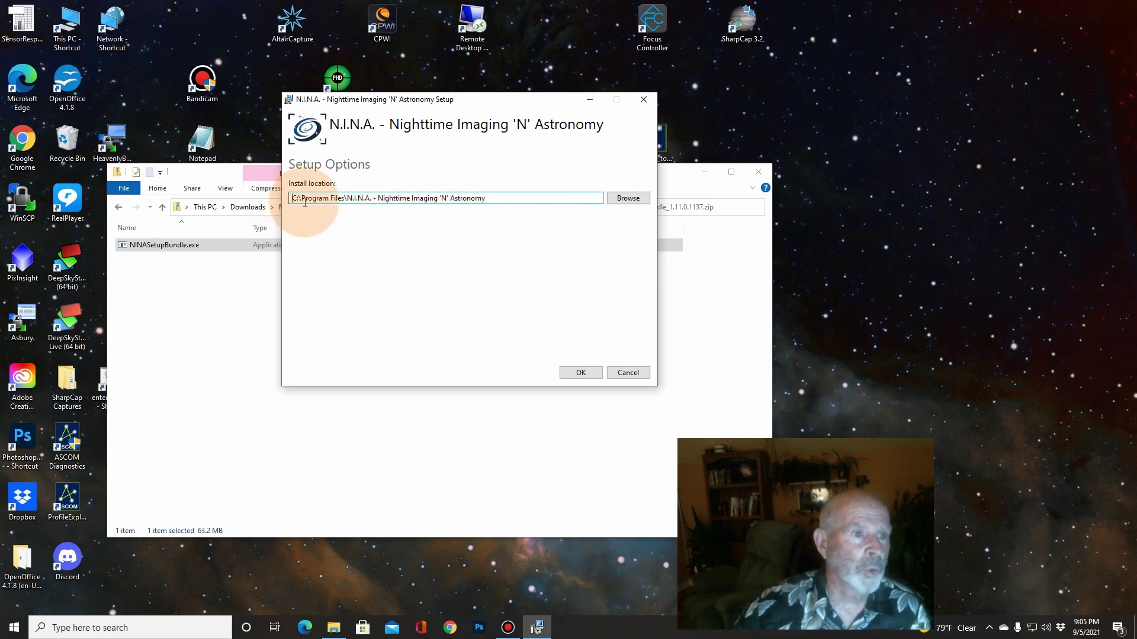
click(582, 372)
click(576, 374)
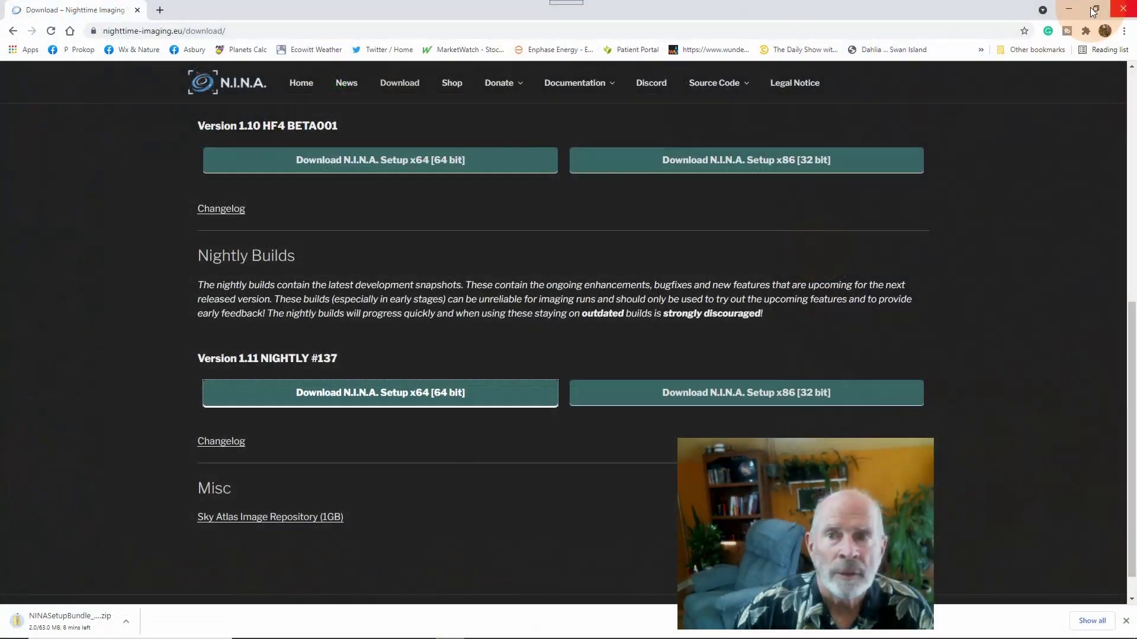
Step: Switch to N.I.N.A. and choose Nightly as the autoupdate source in the general options
click(1067, 9)
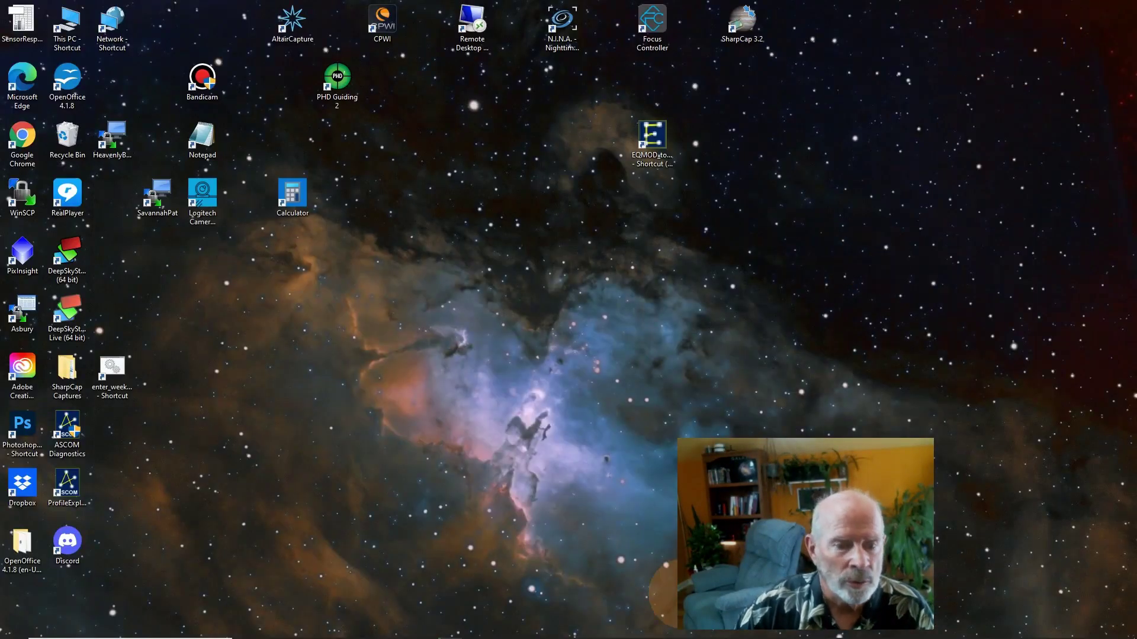
click(536, 627)
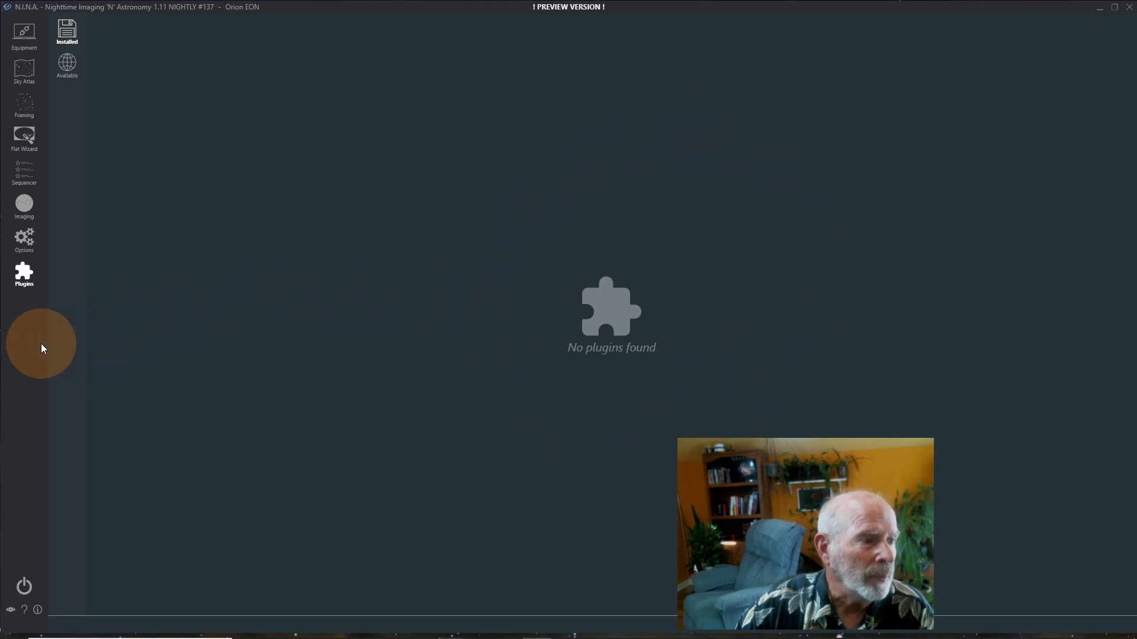
click(24, 238)
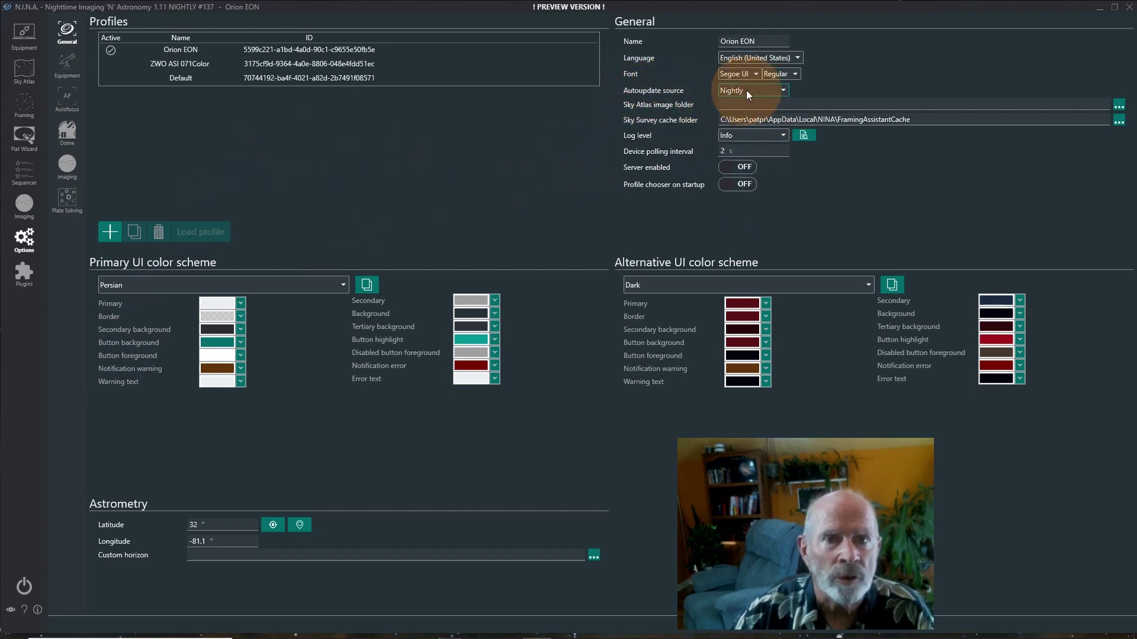
click(784, 90)
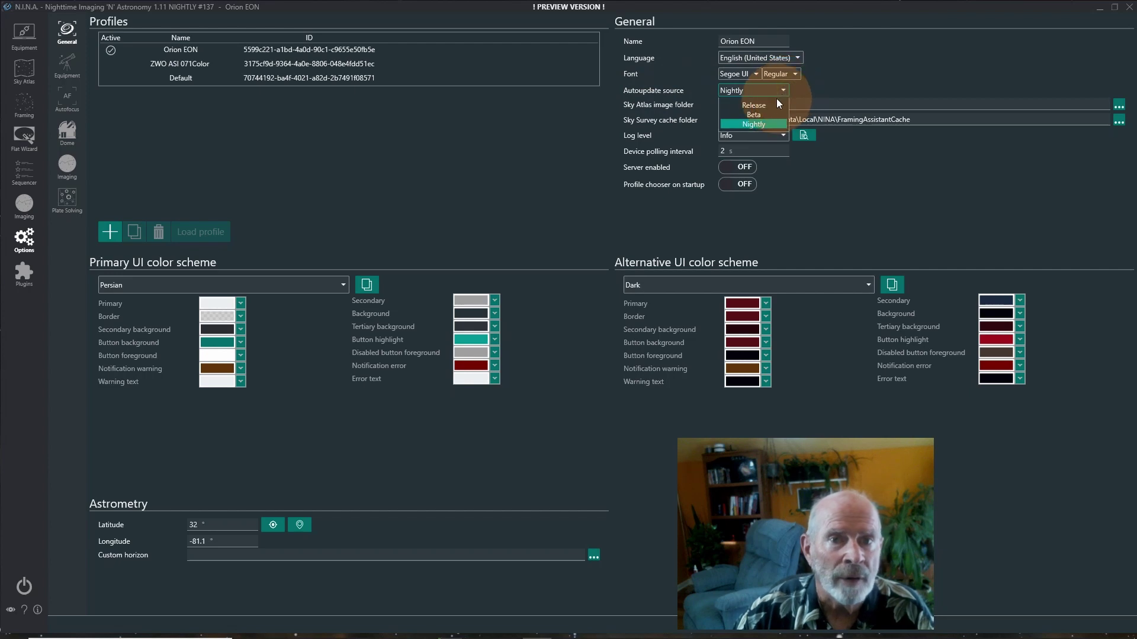
click(762, 125)
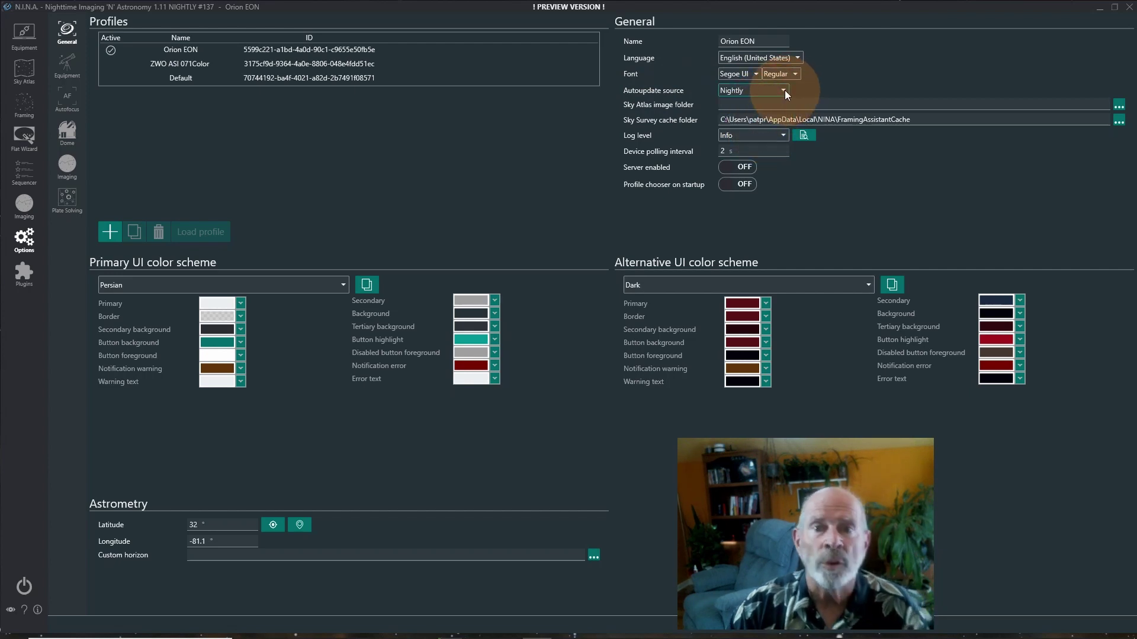
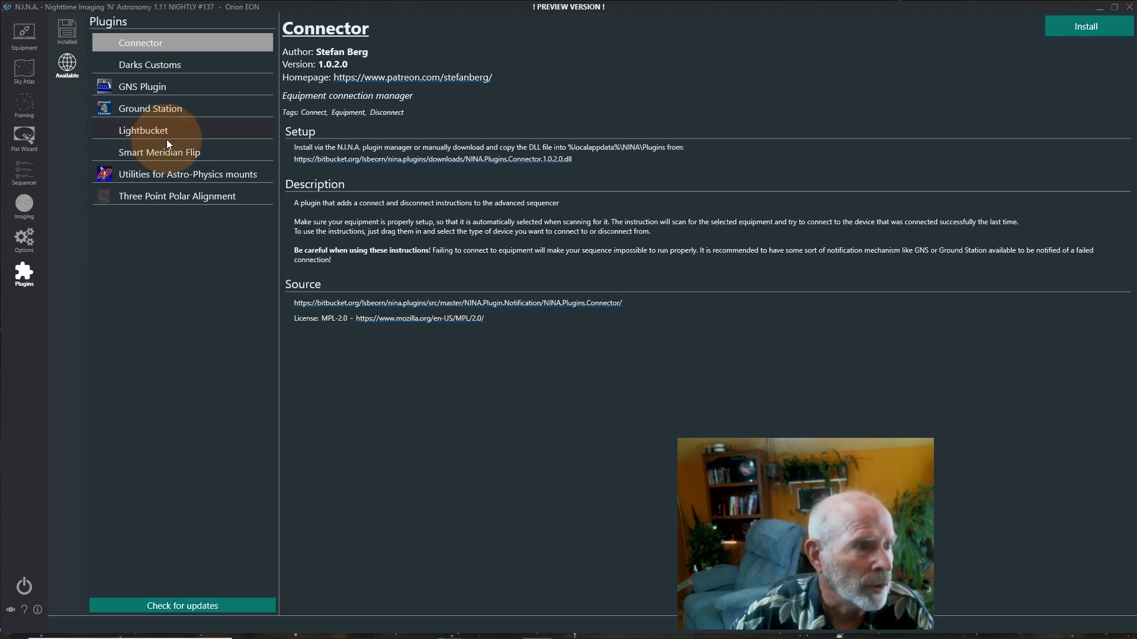
Step: Review the description and screenshots of the Three Point Polar Alignment plugin and install it
click(159, 195)
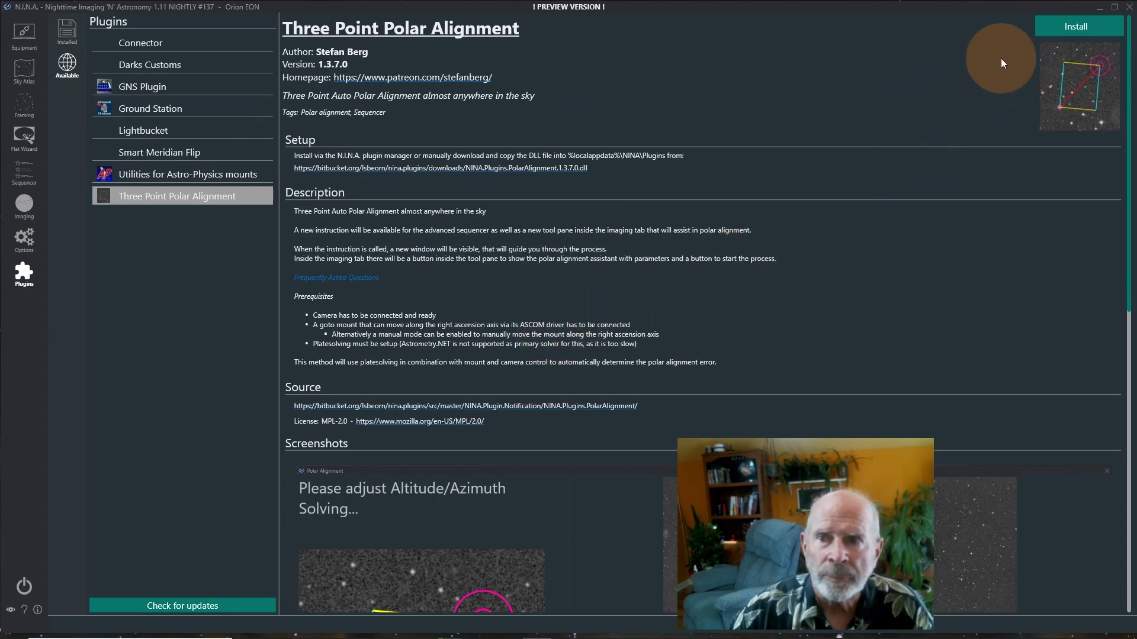
drag(1125, 116, 1110, 367)
scroll(1111, 364, down, 2)
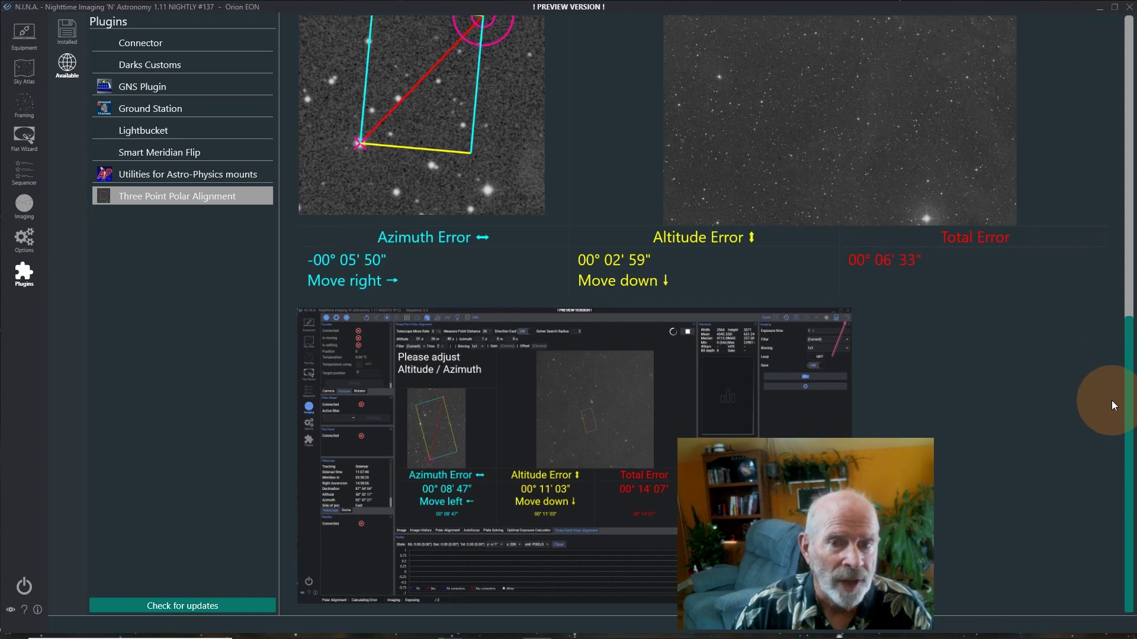
scroll(1111, 300, up, 3)
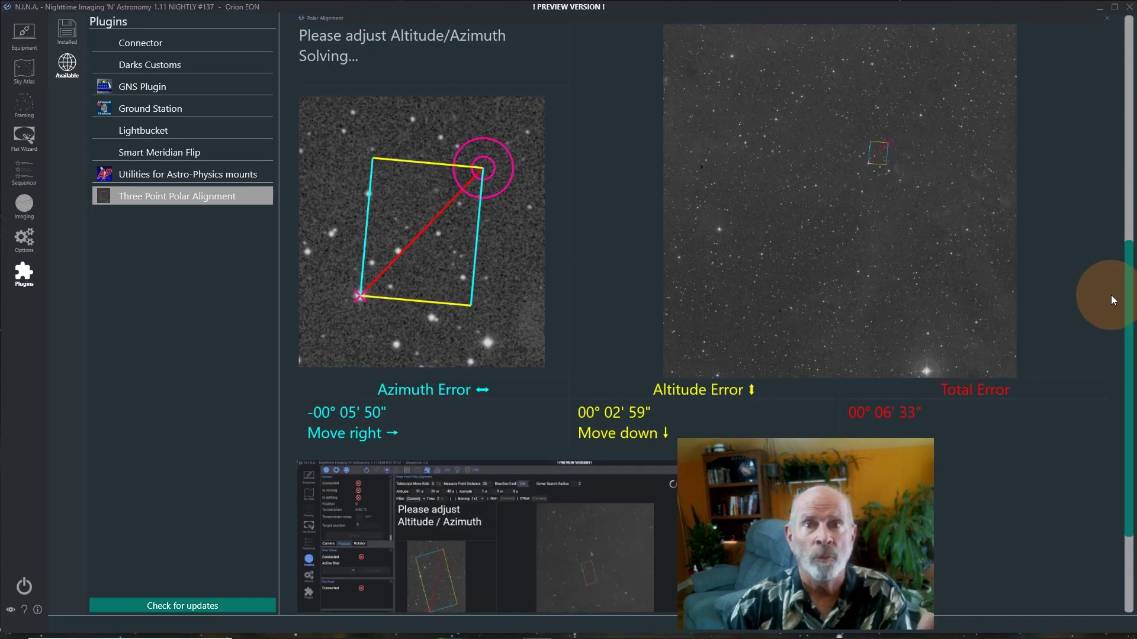
scroll(1112, 300, up, 12)
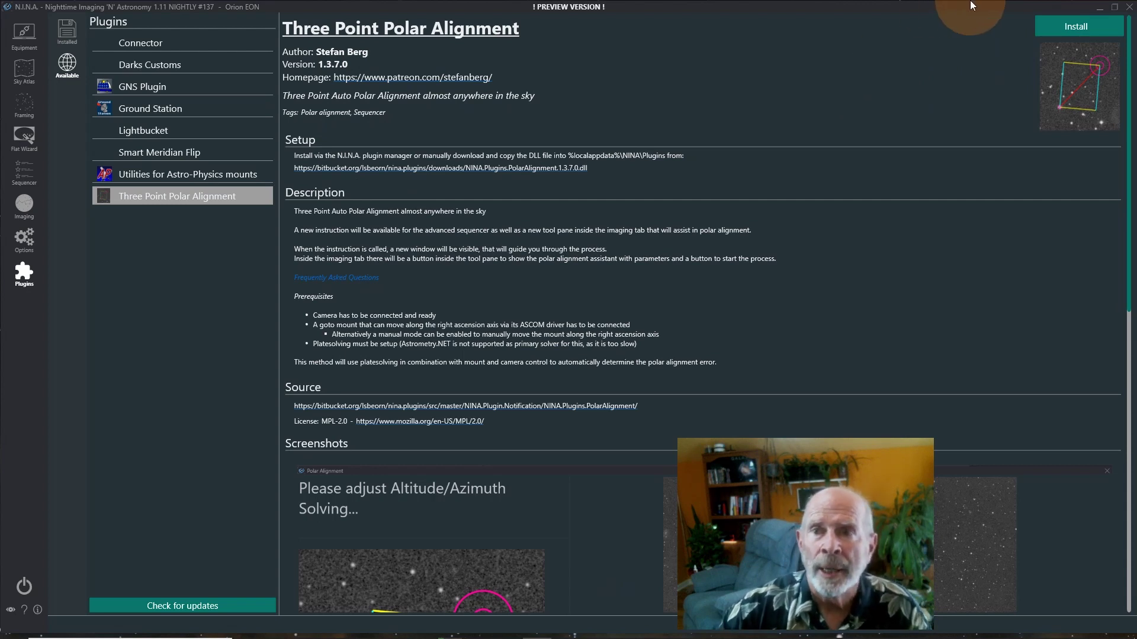
click(1062, 26)
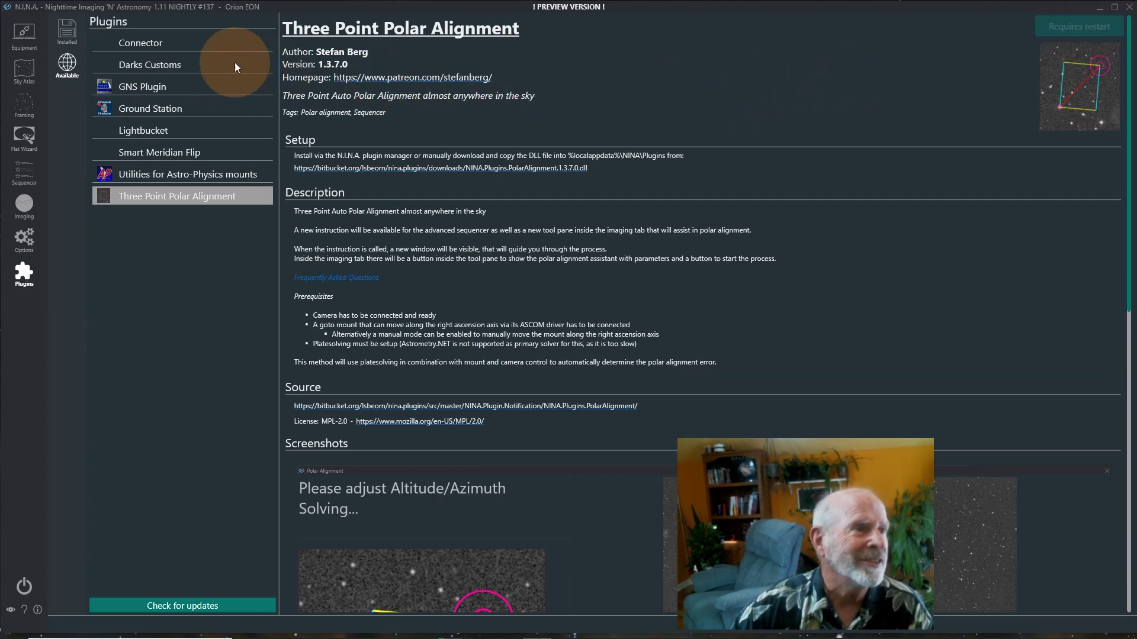
Step: Check the installed plugins, then restart N.I.N.A. to load the Three Point Polar Alignment plugin
click(68, 31)
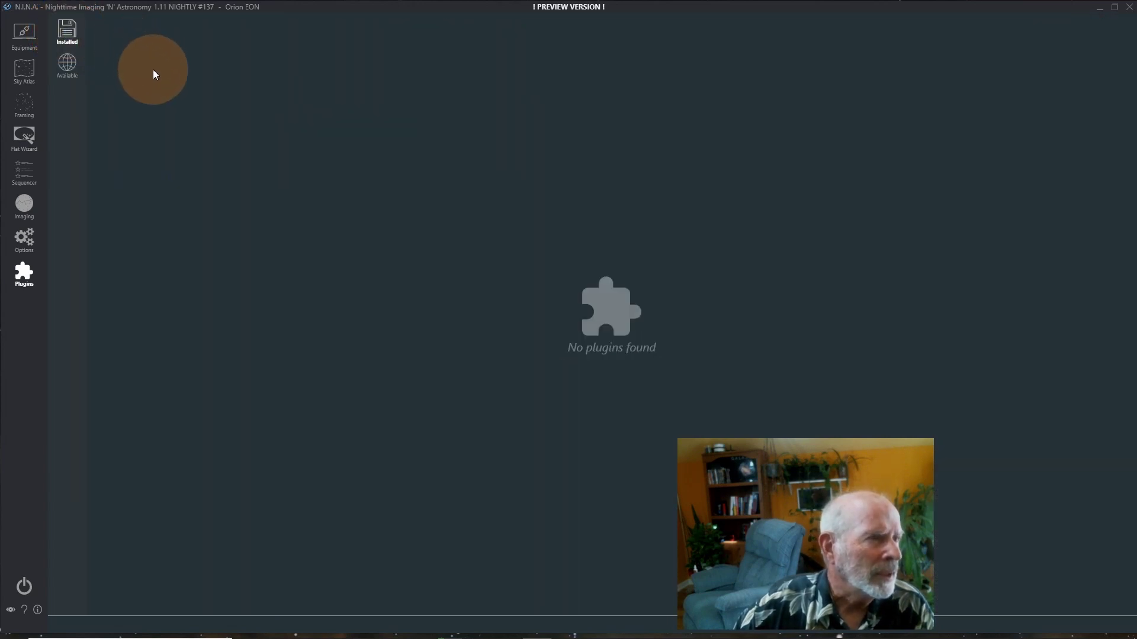
click(64, 68)
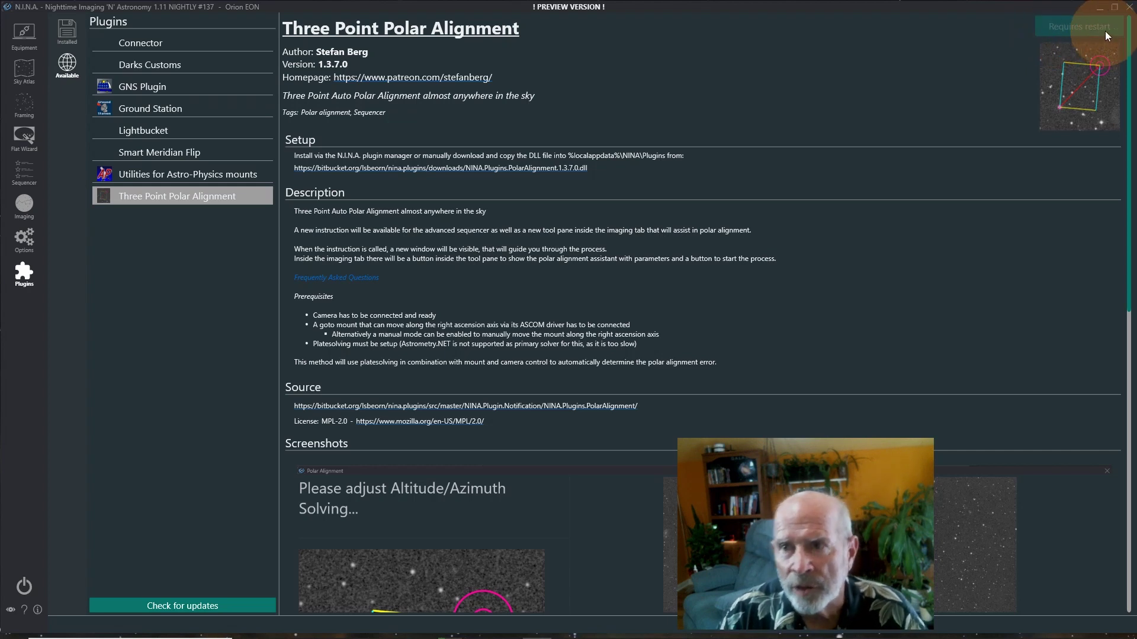
click(1130, 8)
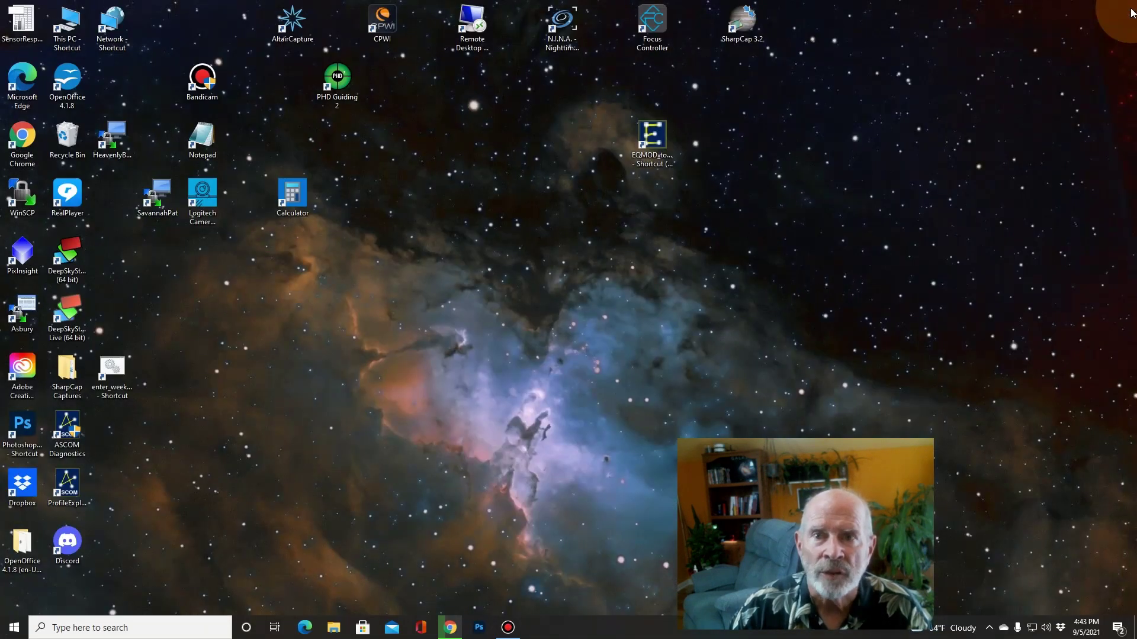
double_click(562, 21)
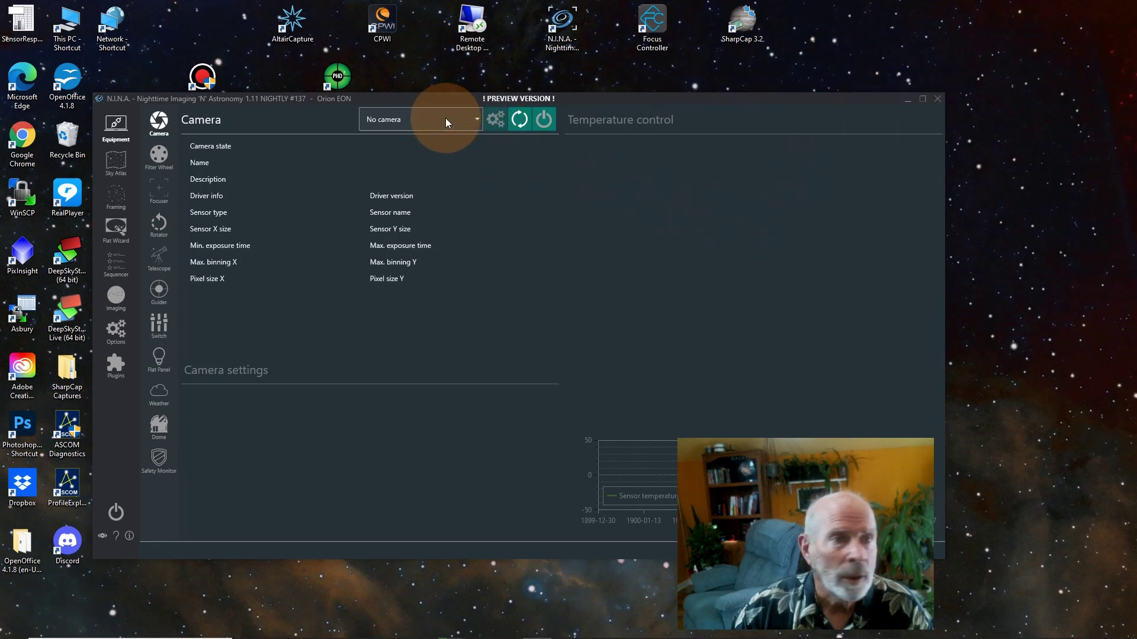
Step: Enlarge the N.I.N.A. window to nearly fill the screen and show the installed Three Point Polar Alignment plugin's details
drag(94, 93, 0, 1)
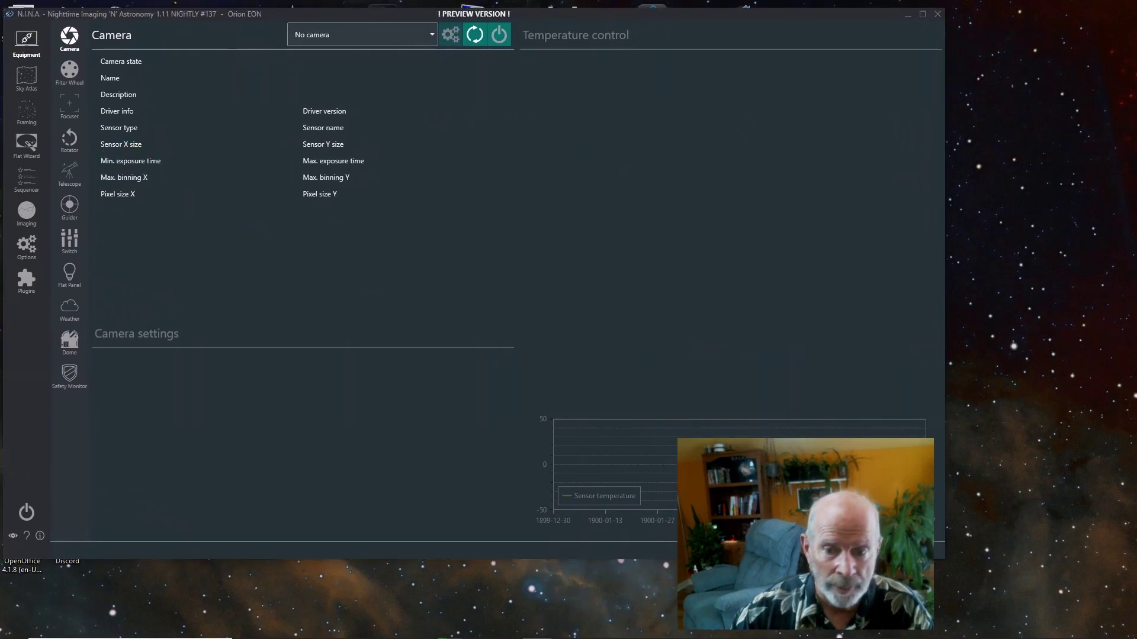
drag(943, 554, 1129, 590)
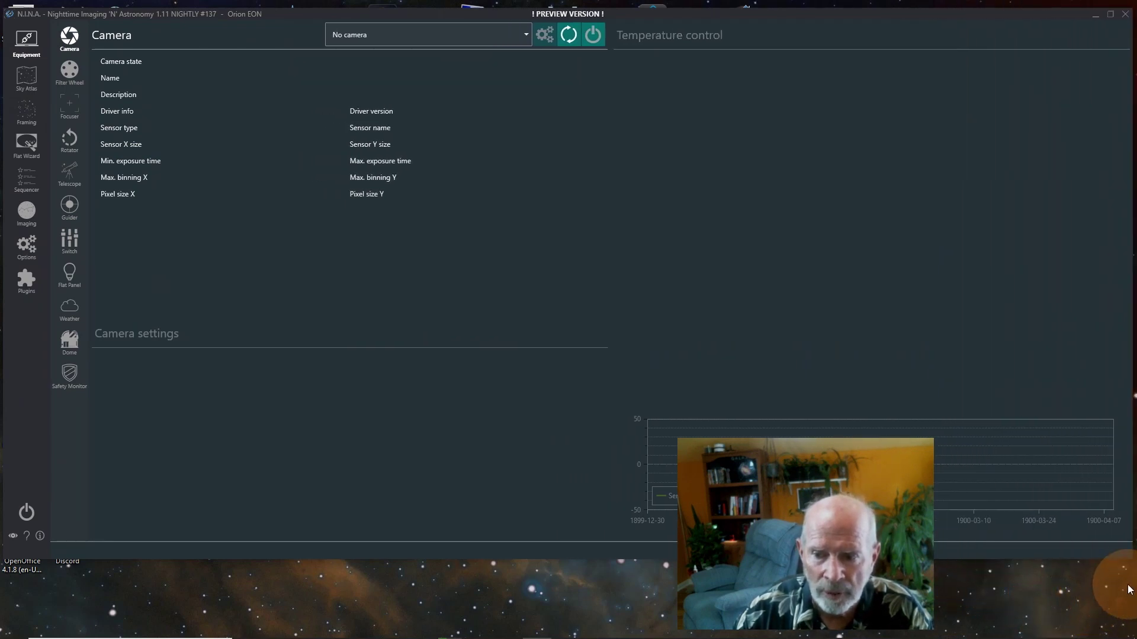
drag(1129, 559, 1125, 625)
mouse_move(1051, 636)
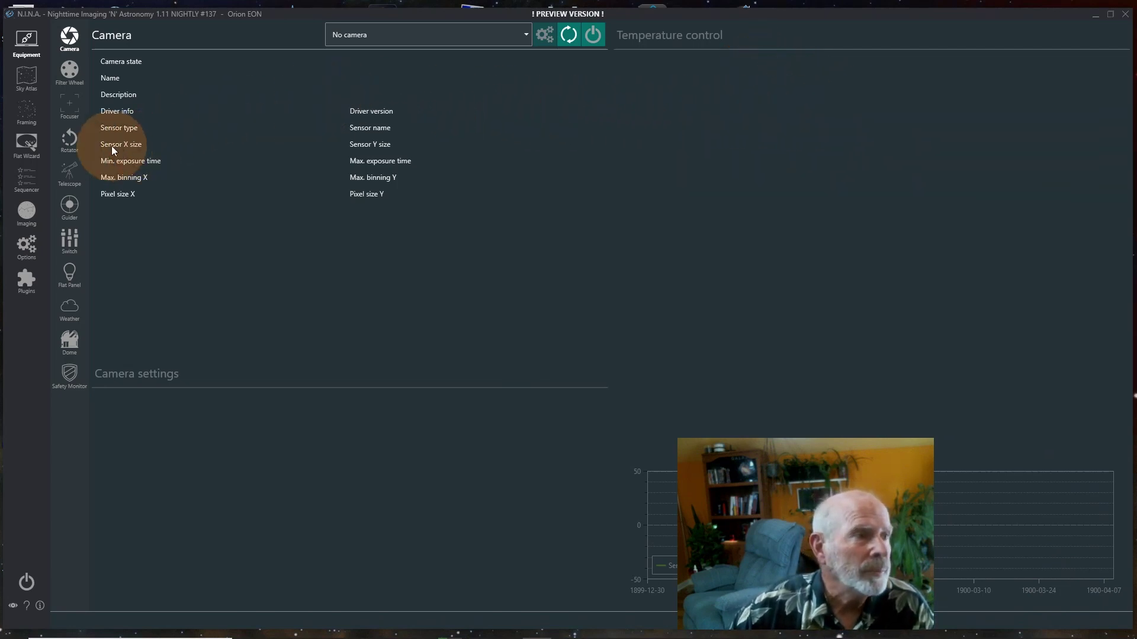
click(22, 284)
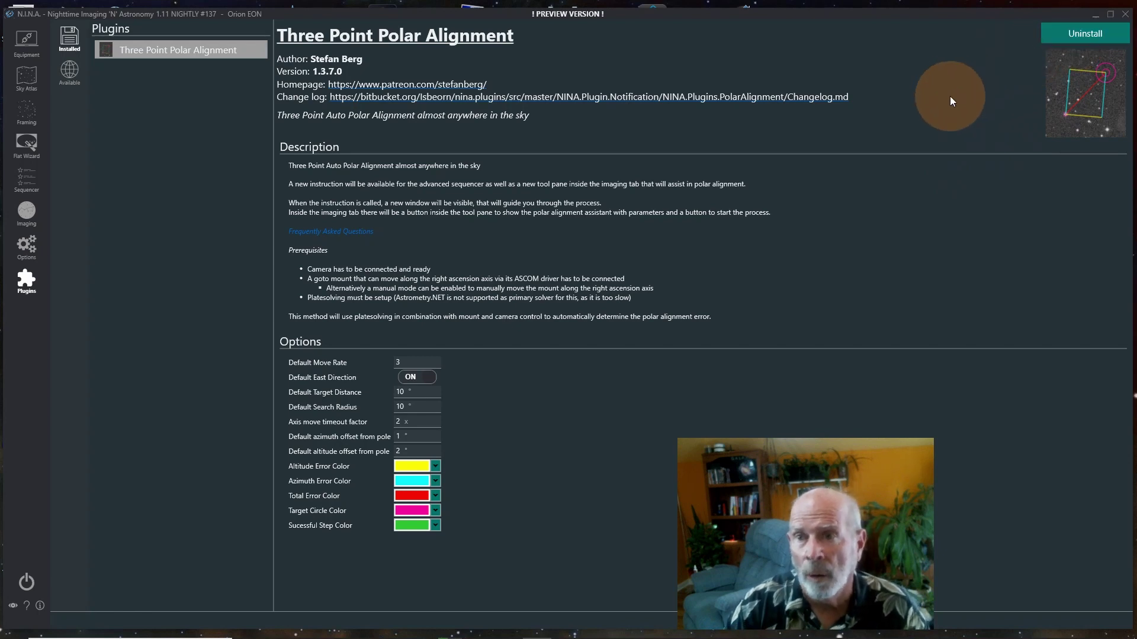
Step: Add the standard Polar Alignment tool to the imaging workspace and look through its reticle and plate-solved alignment sections
click(27, 213)
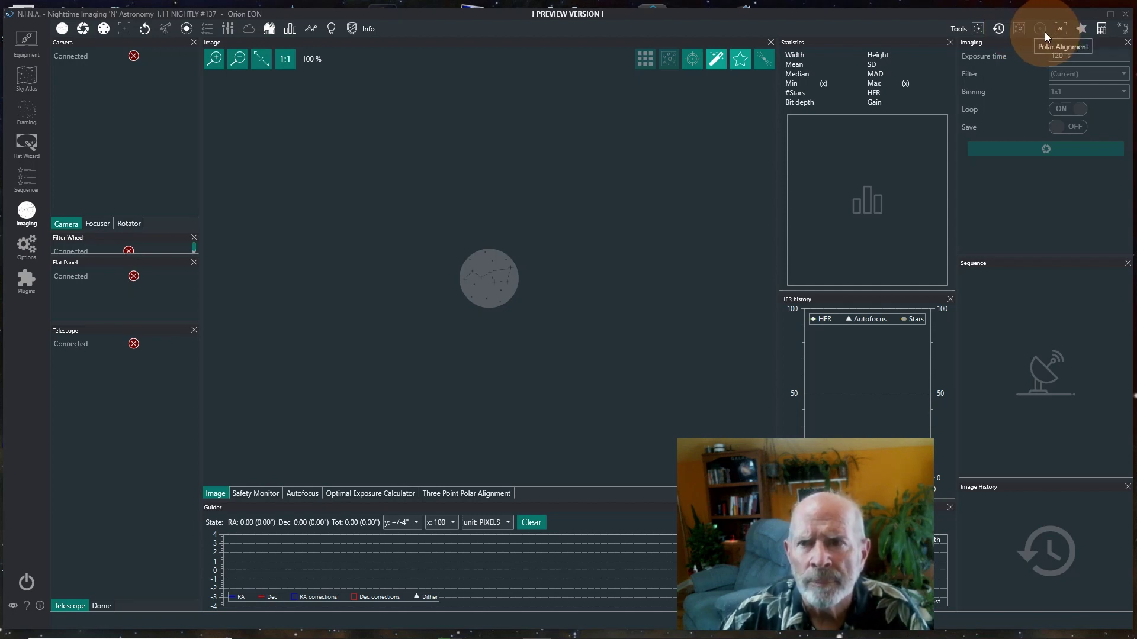
click(1040, 29)
click(547, 495)
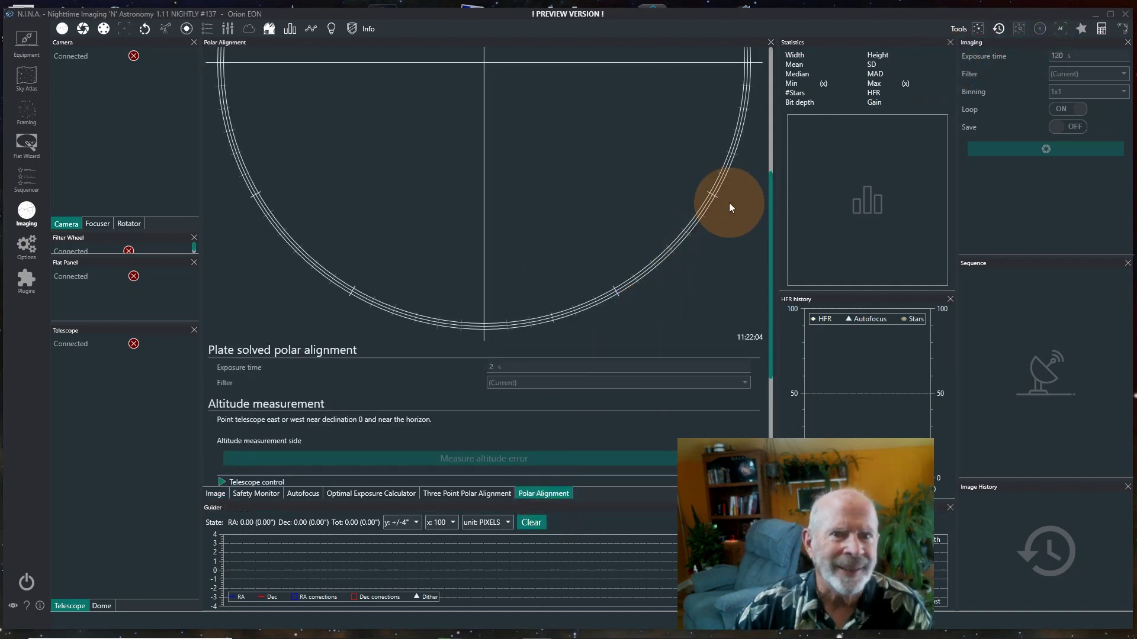
drag(771, 306, 796, 134)
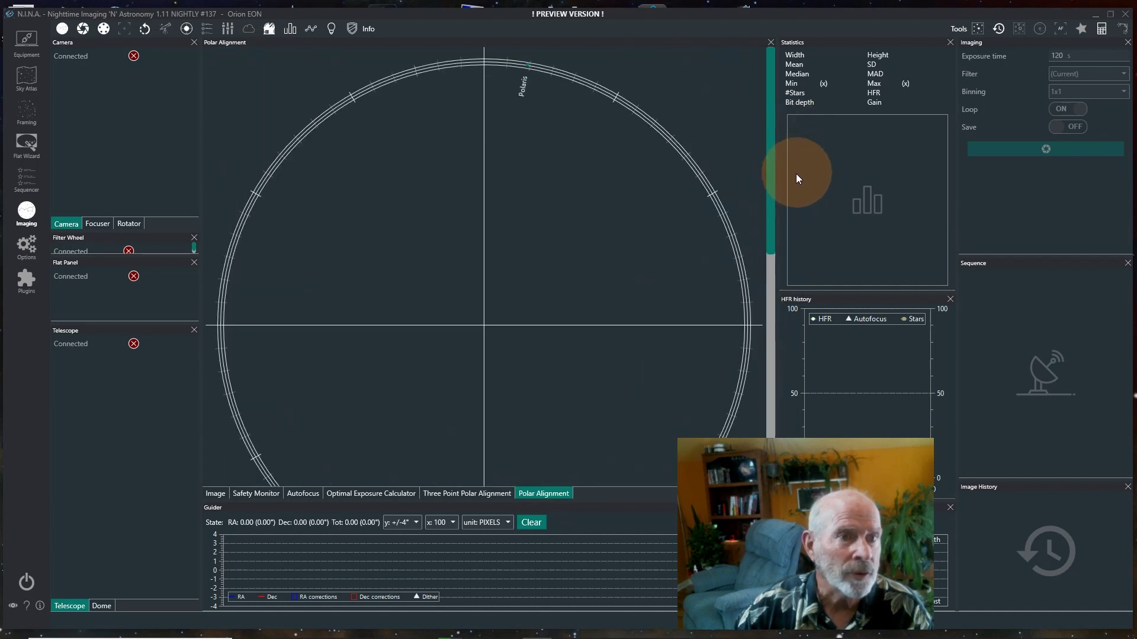
Step: Look over the lower part of the reticle in the standard Polar Alignment tool
drag(795, 173, 802, 221)
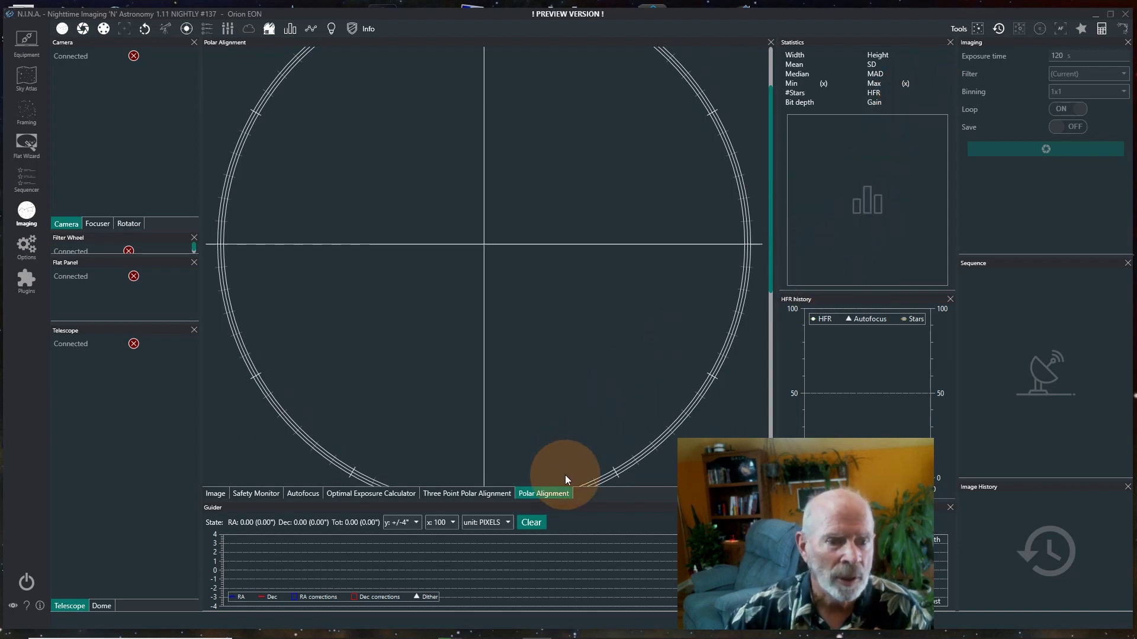
click(1041, 59)
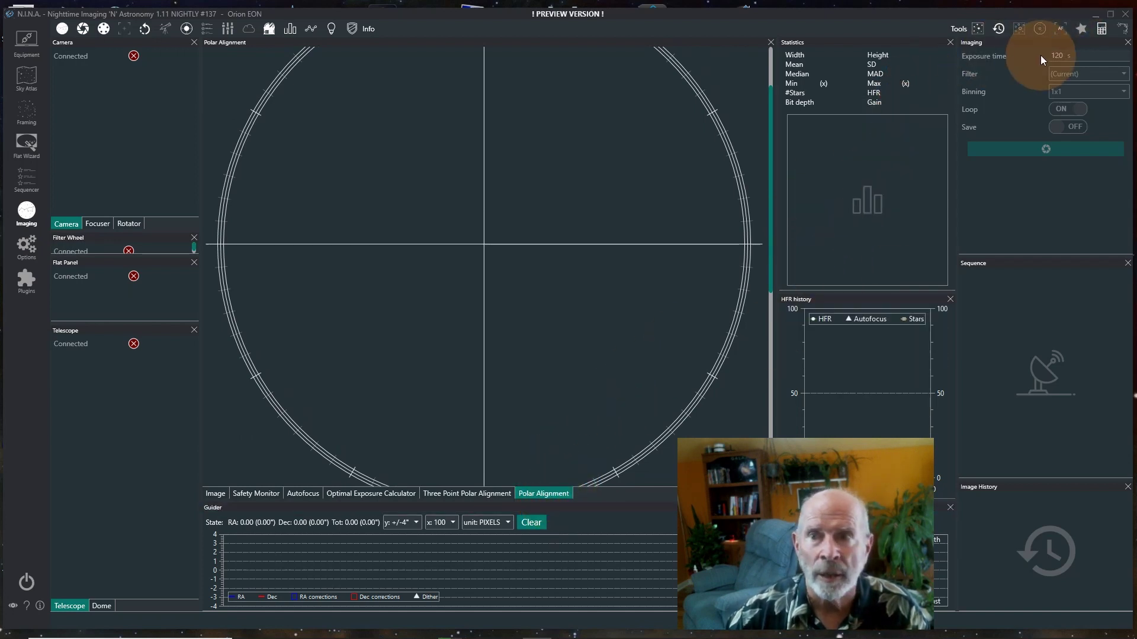
click(1041, 28)
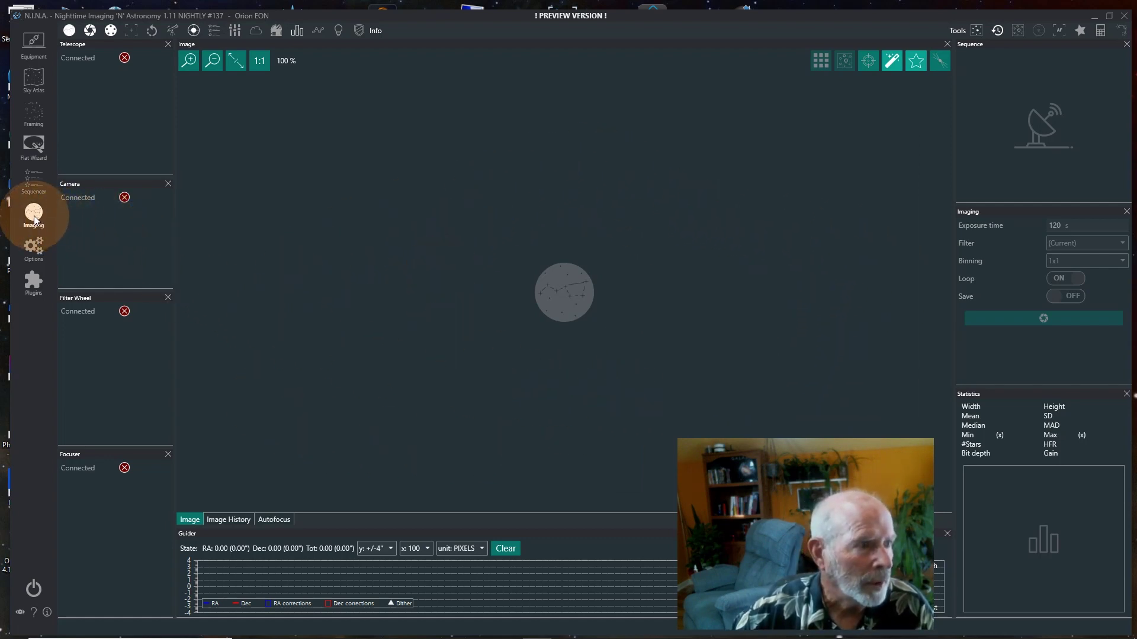
Step: Look through the Sky Atlas, Framing and Sequencer workspaces and return to the Imaging workspace
click(33, 79)
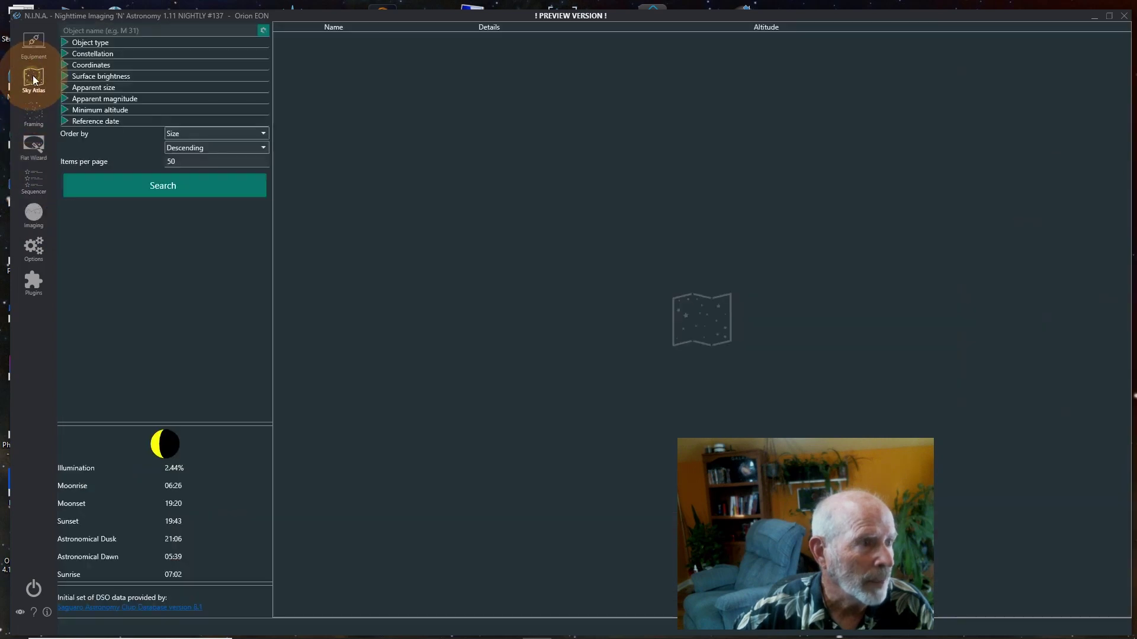
click(34, 117)
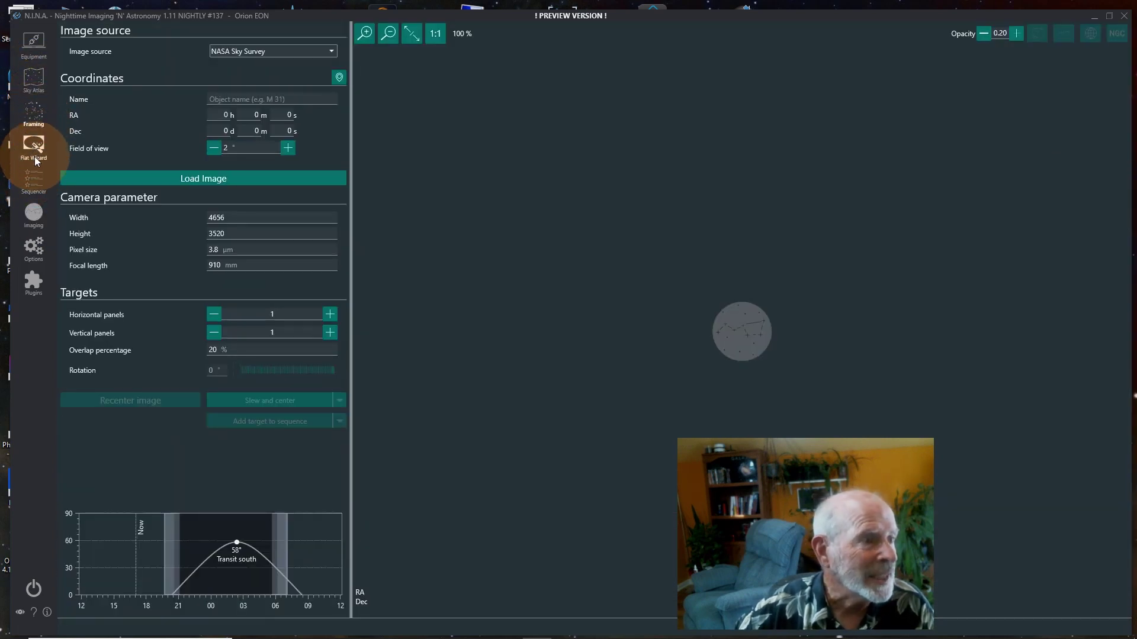
click(32, 184)
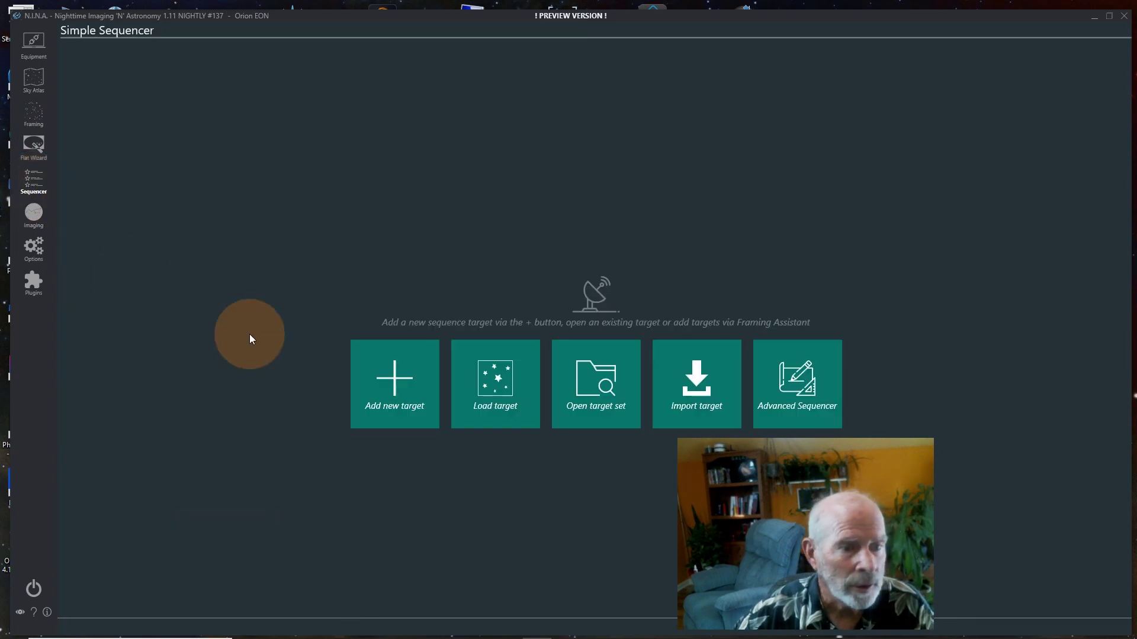
click(35, 210)
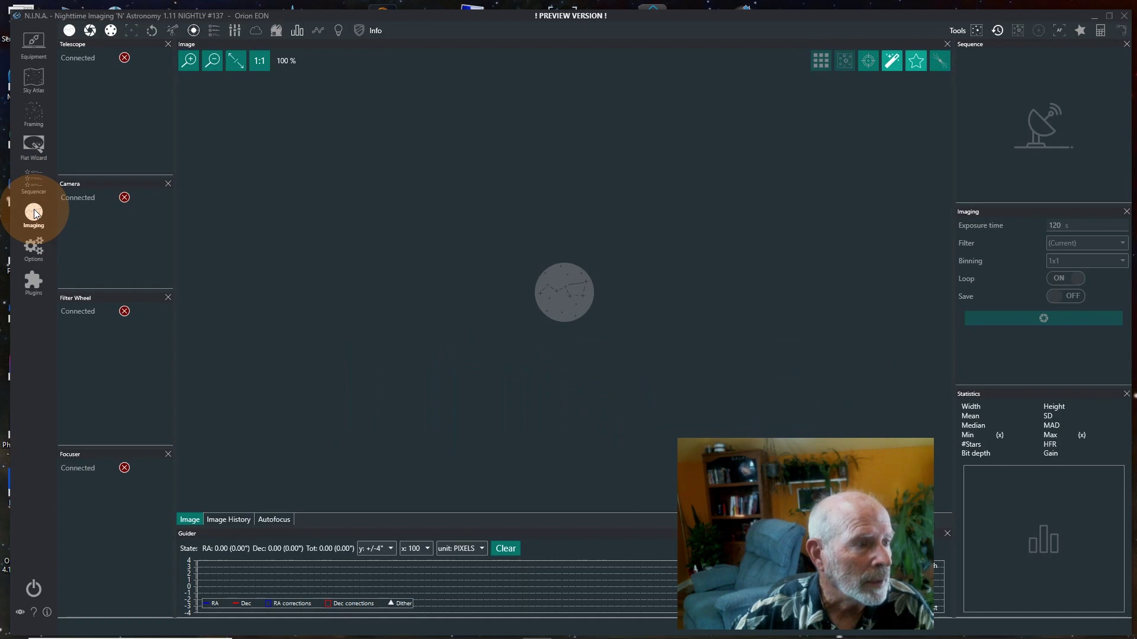
click(686, 292)
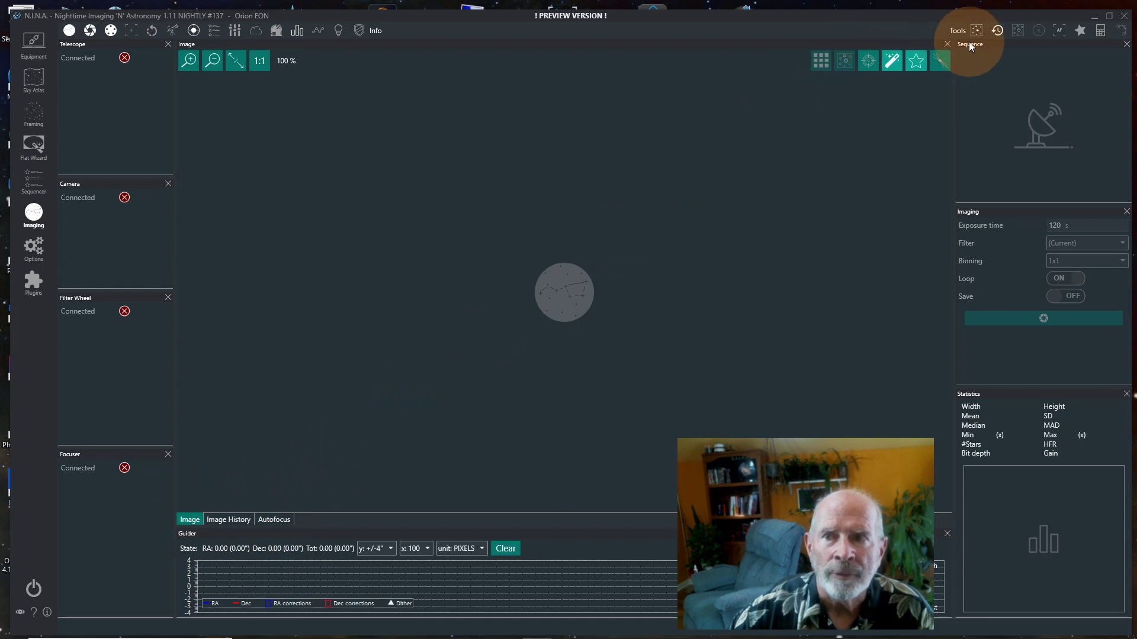
Step: Add the Three Point Polar Alignment tool to the imaging workspace and bring it into view
click(1123, 31)
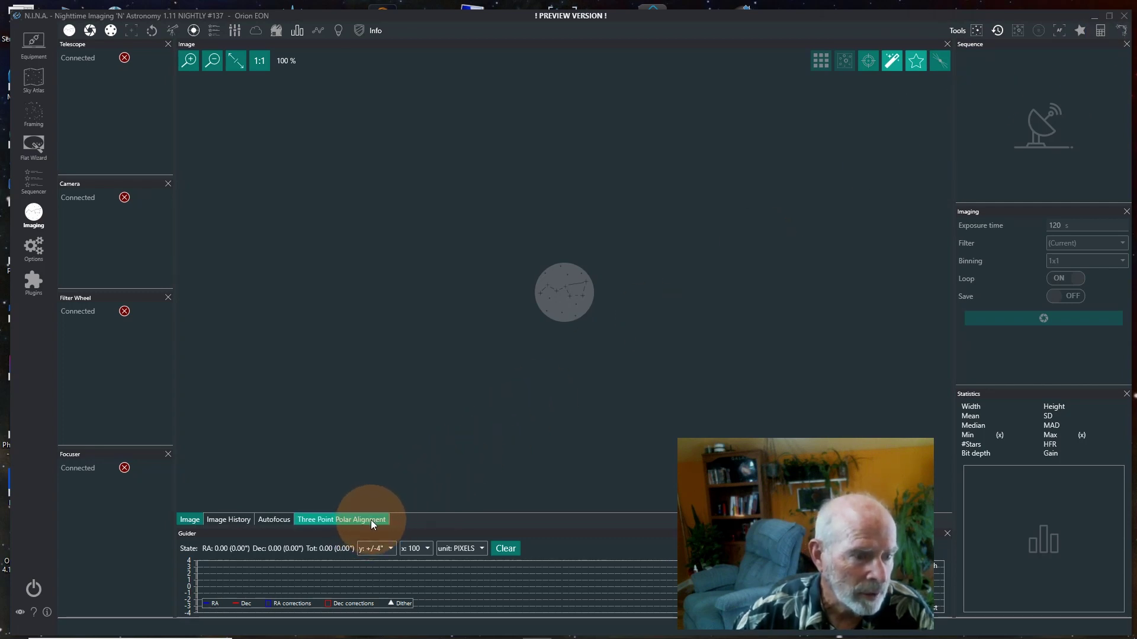
click(371, 520)
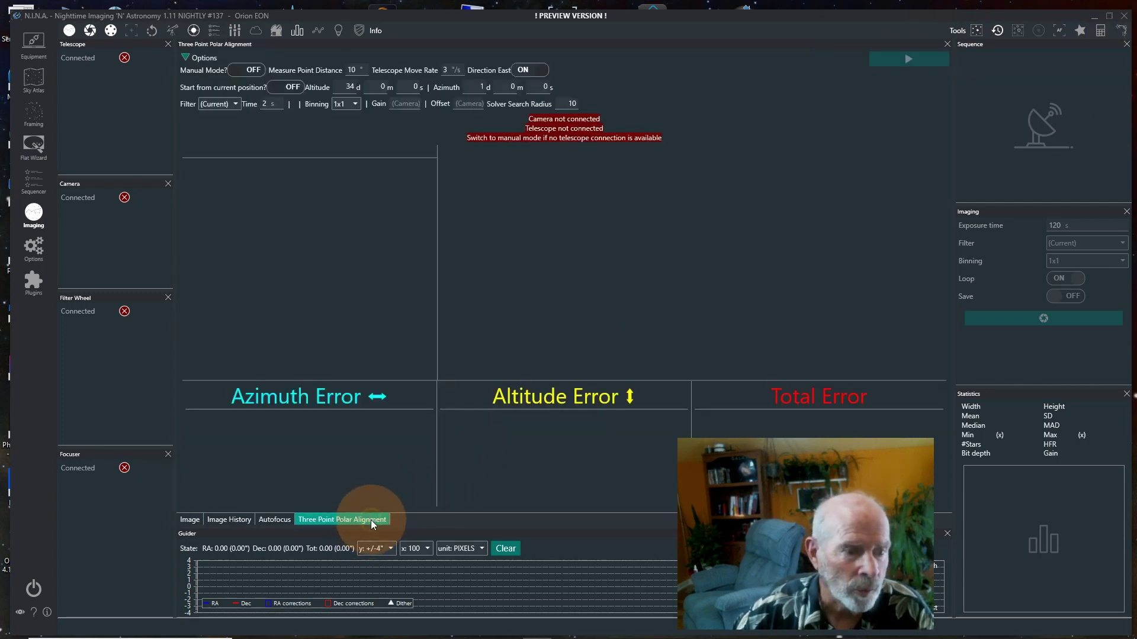
Step: Move the Three Point Polar Alignment tool ahead of Image in the central tab group and return it to the end
drag(371, 520, 562, 283)
click(236, 519)
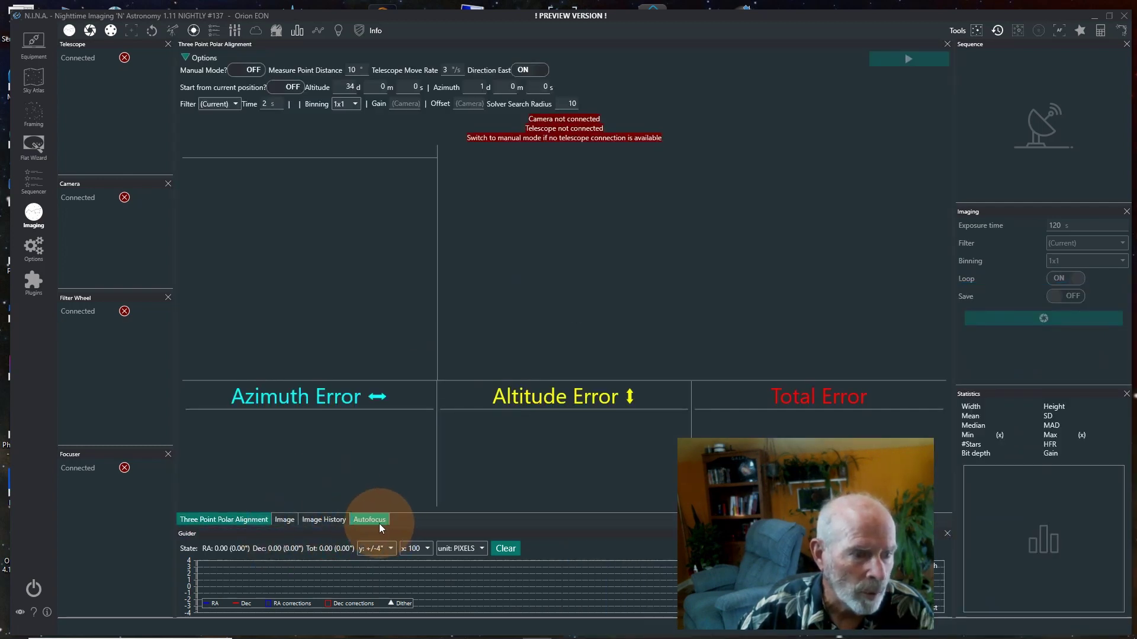
click(214, 524)
drag(208, 517, 555, 296)
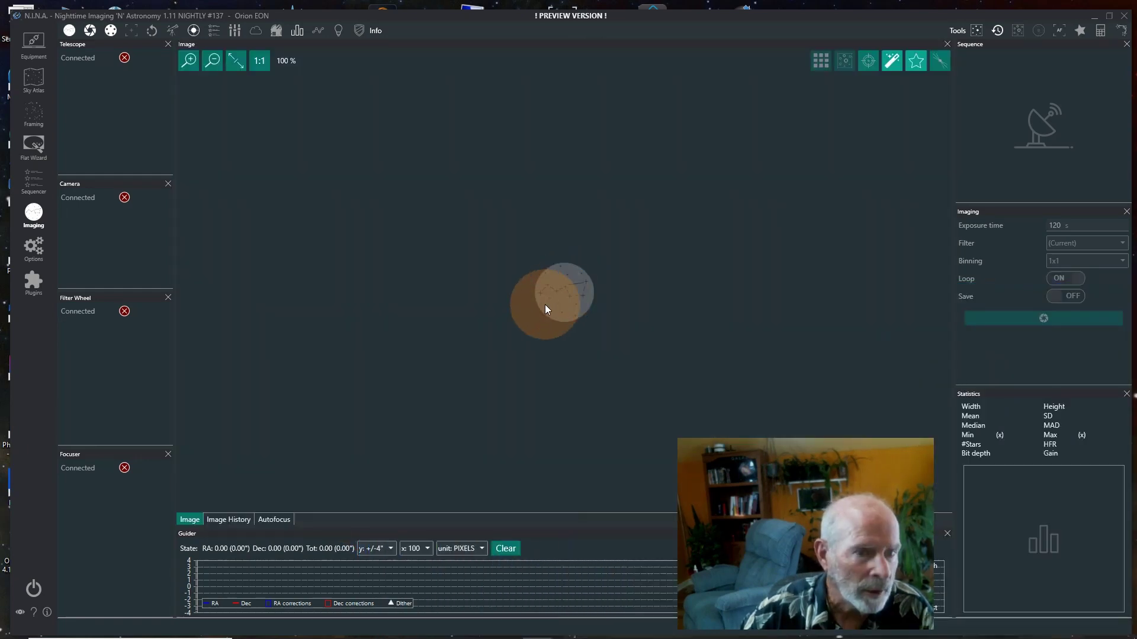
click(339, 529)
drag(240, 521, 303, 517)
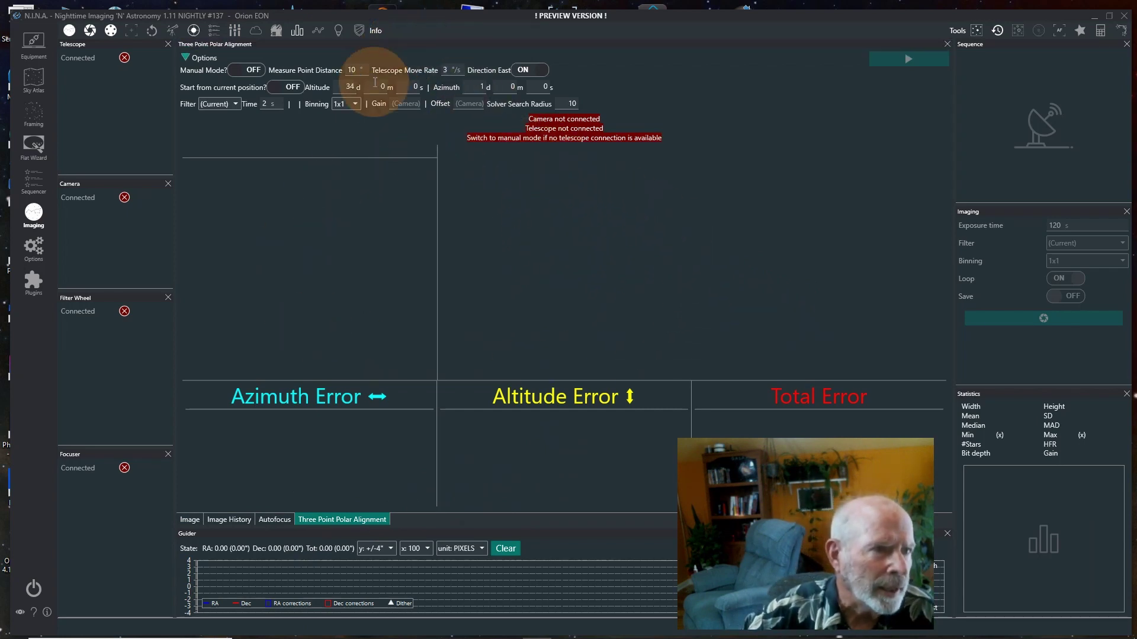
Step: Turn the start-from-current-position option on and back off, and enter 1 degree as the starting azimuth
click(284, 89)
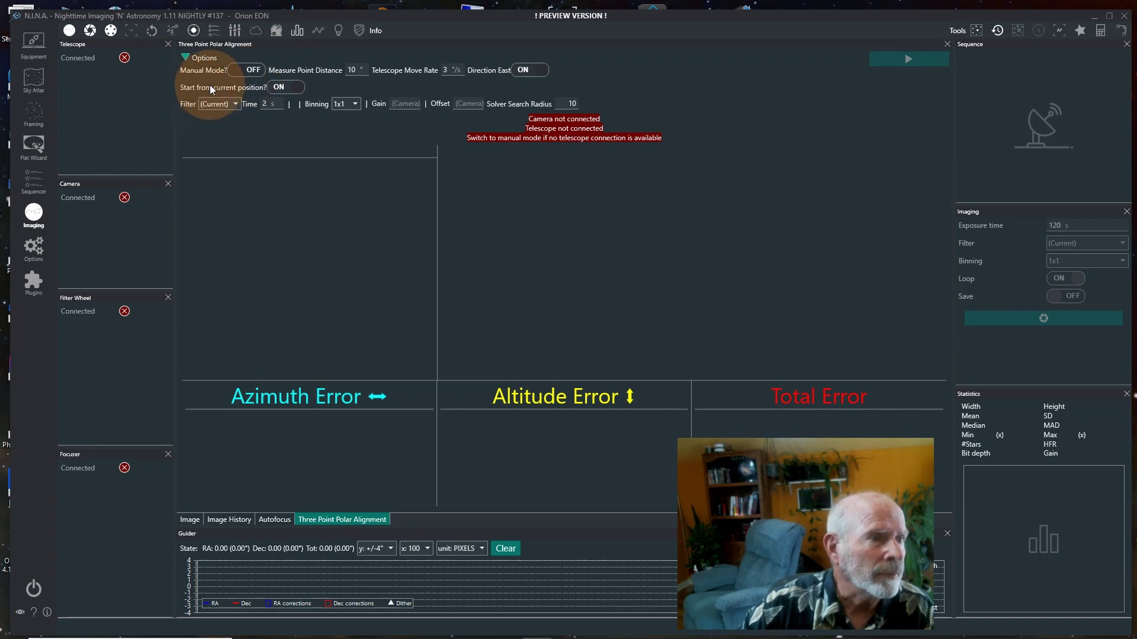
click(288, 89)
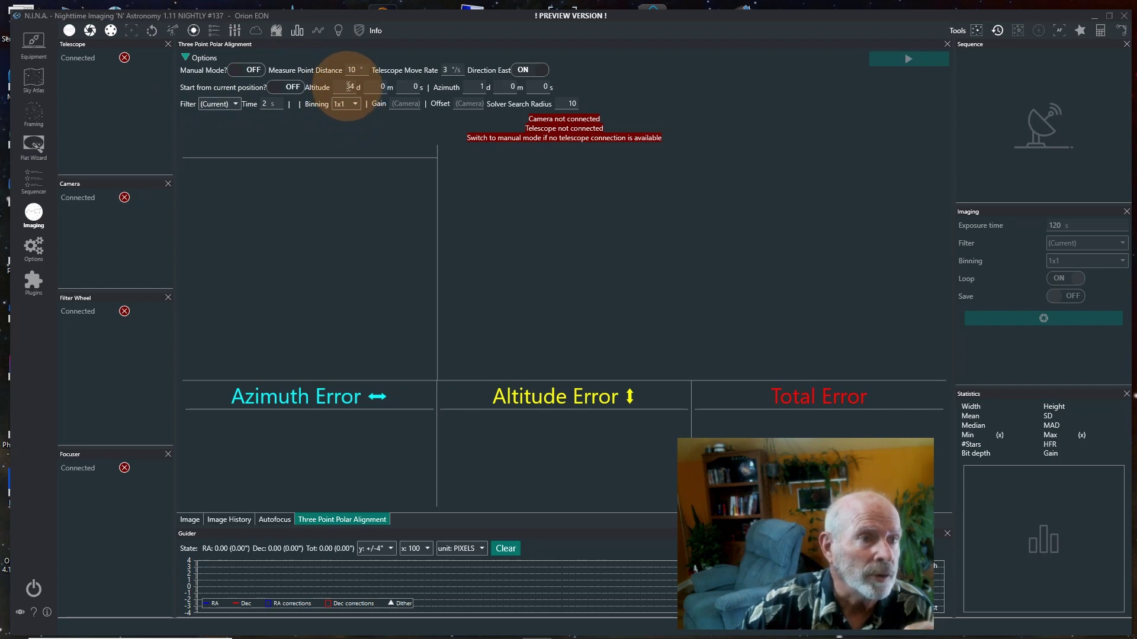
click(483, 88)
text(1)
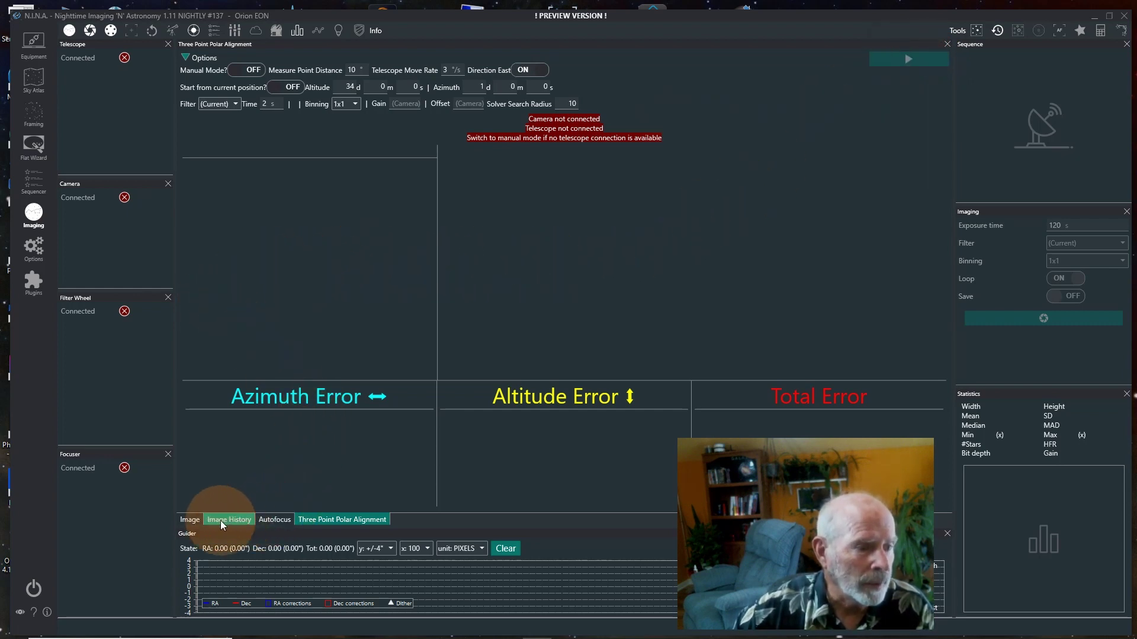
Step: Move the Filter Wheel panel into the central tab group with Image and dock it back between Camera and Focuser
click(184, 521)
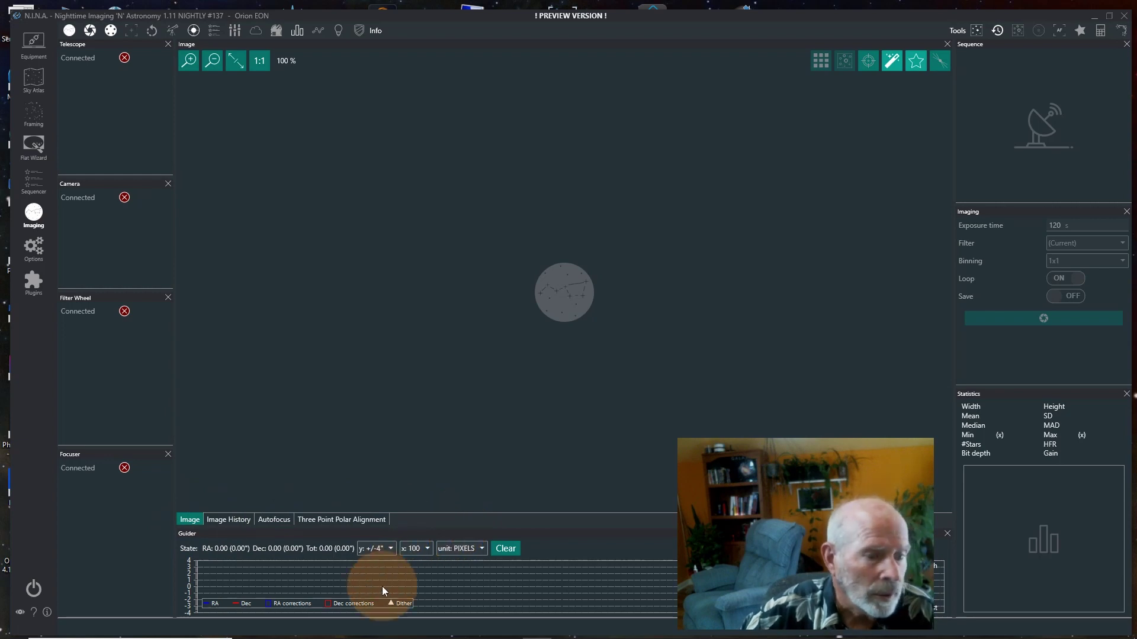
click(200, 537)
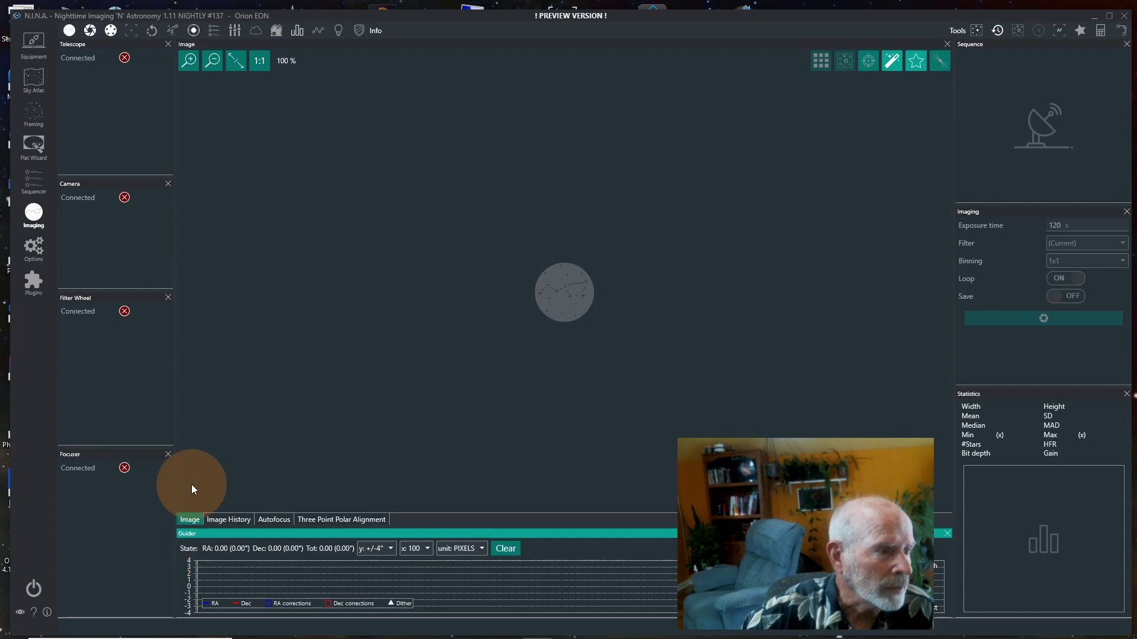
click(137, 297)
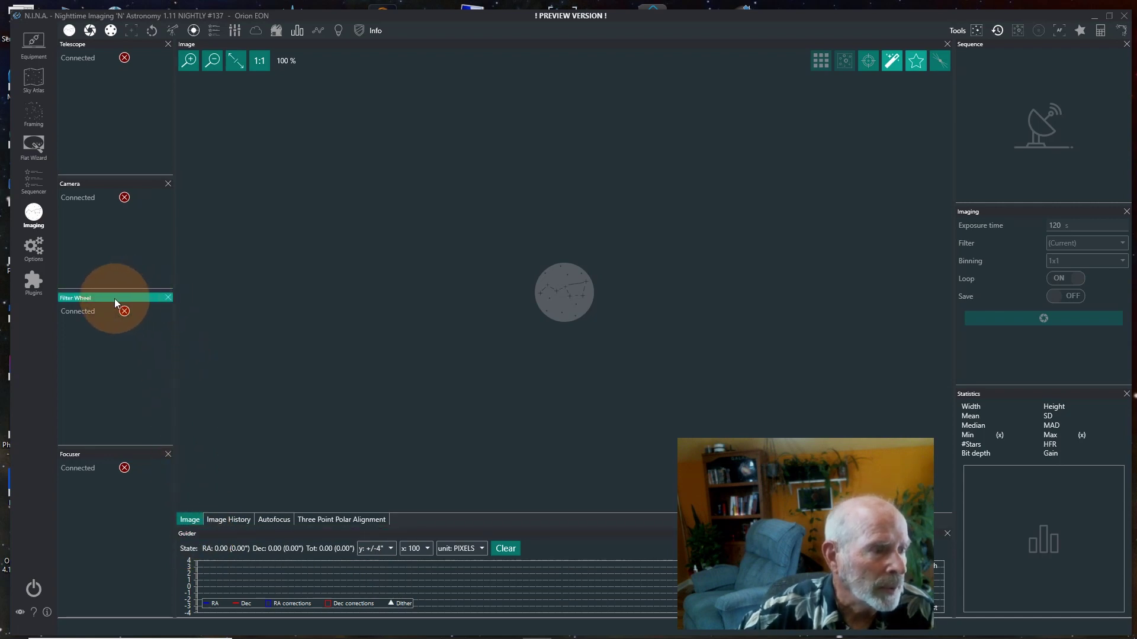
drag(115, 298, 402, 516)
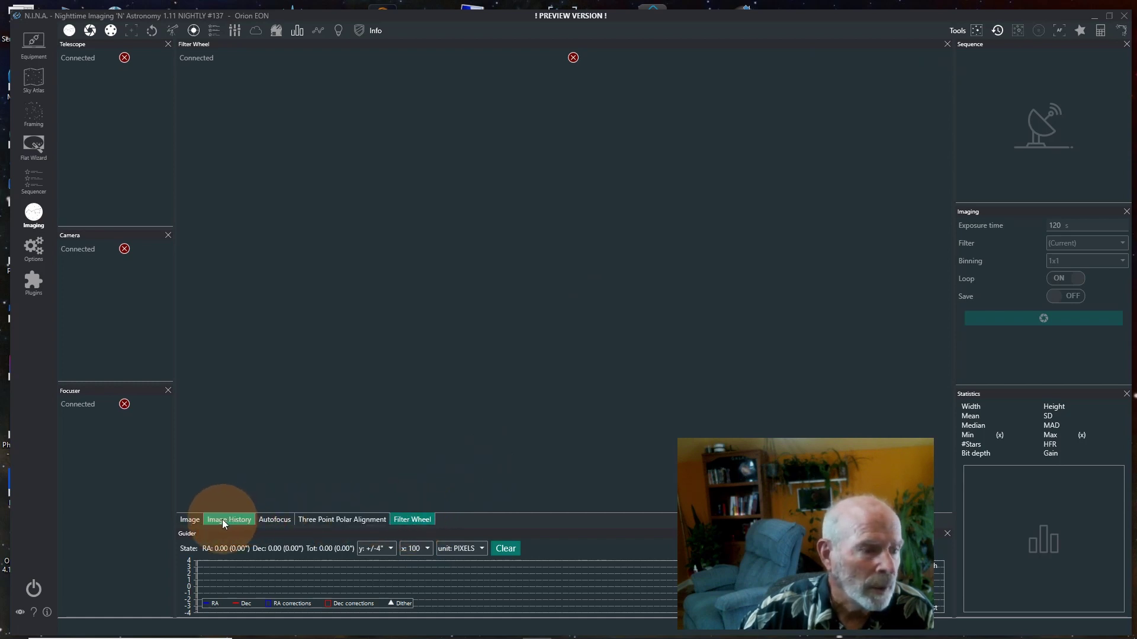
drag(418, 519, 112, 321)
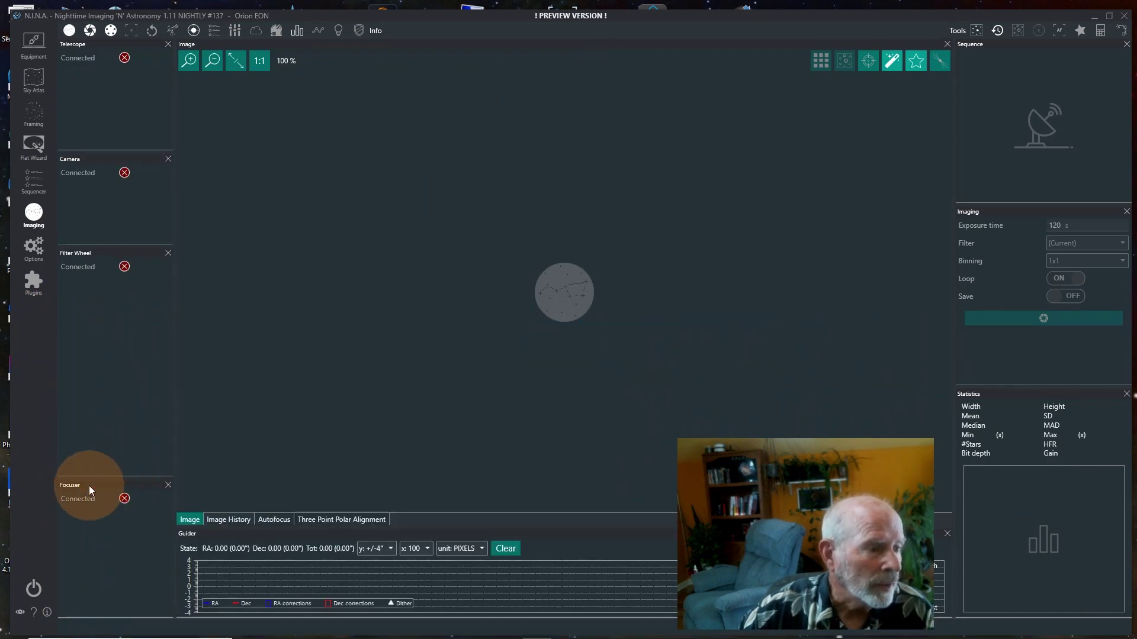